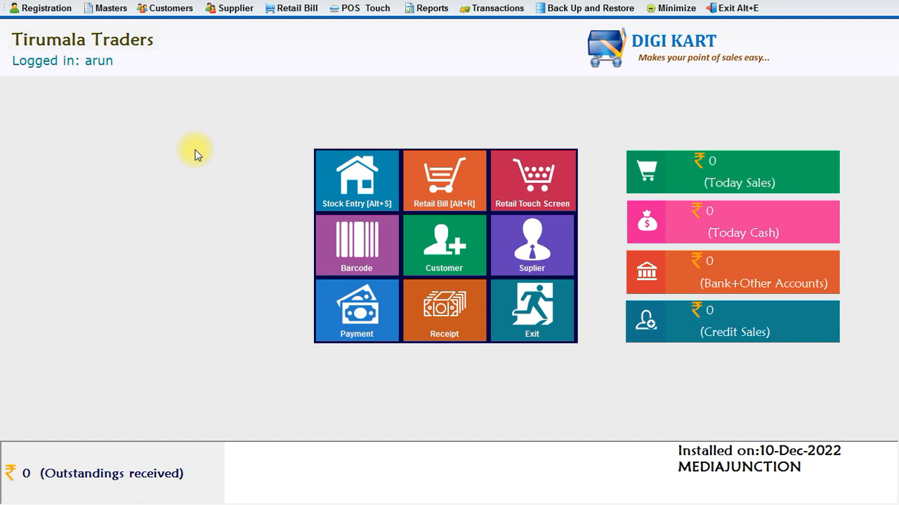
Step: Open the subcategory form and save SAI PRODUCTS as a subcategory under General
click(114, 11)
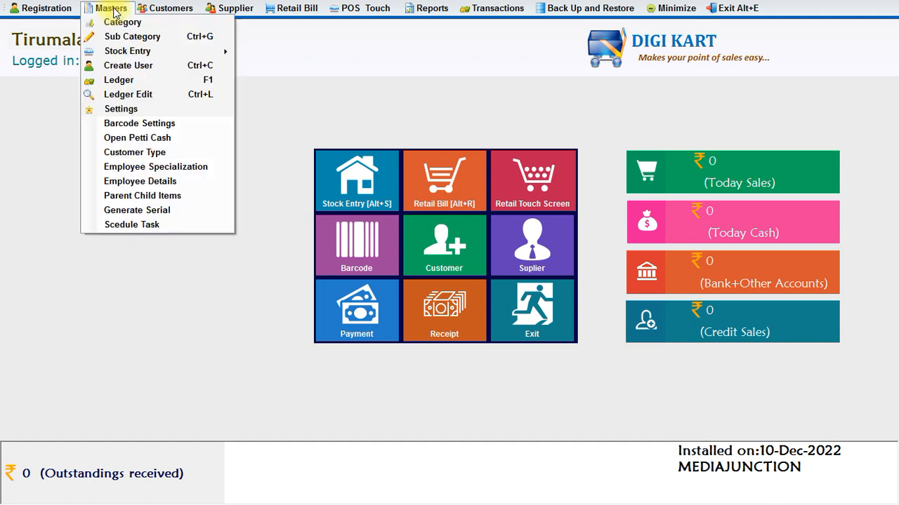
click(127, 40)
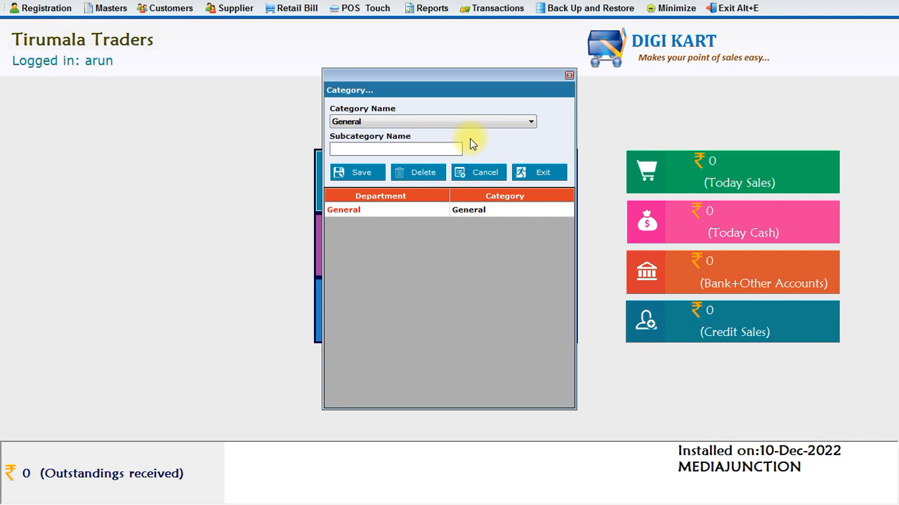
text(SAI PRODUCTS)
click(345, 173)
click(445, 285)
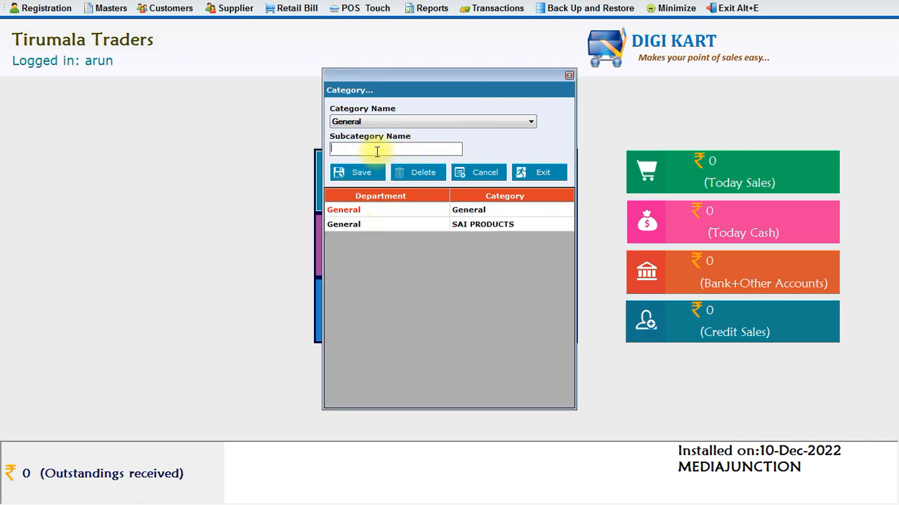
Step: Save COLGATE as another subcategory under General
text(COLGATE)
click(344, 172)
click(461, 285)
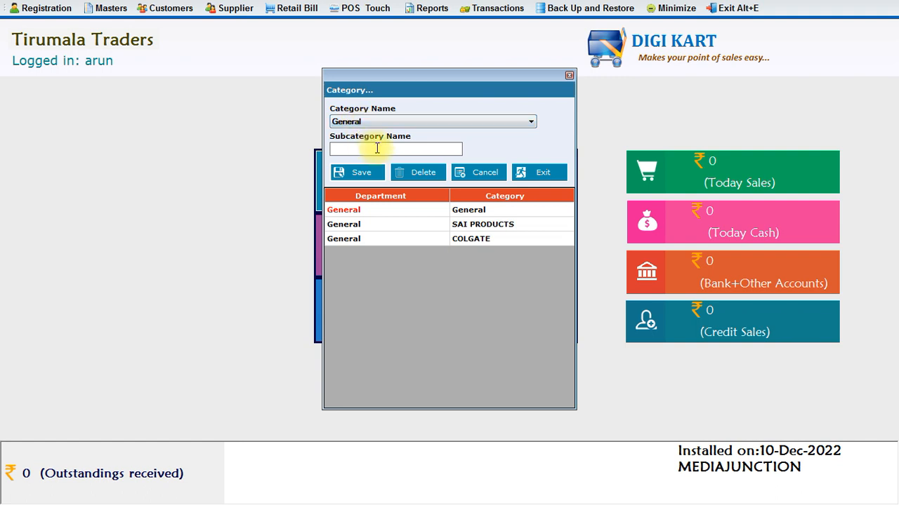
Step: Save SAKTHI MASALA as a subcategory under General and close the subcategory form
click(368, 155)
text(ve)
key(BackSpace)
key(BackSpace)
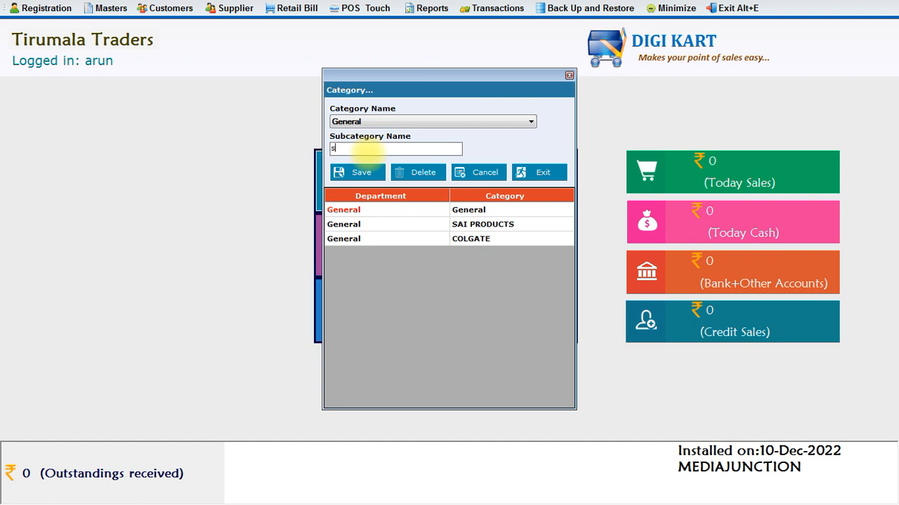
text(SAKTHI MASALA)
click(351, 172)
click(461, 286)
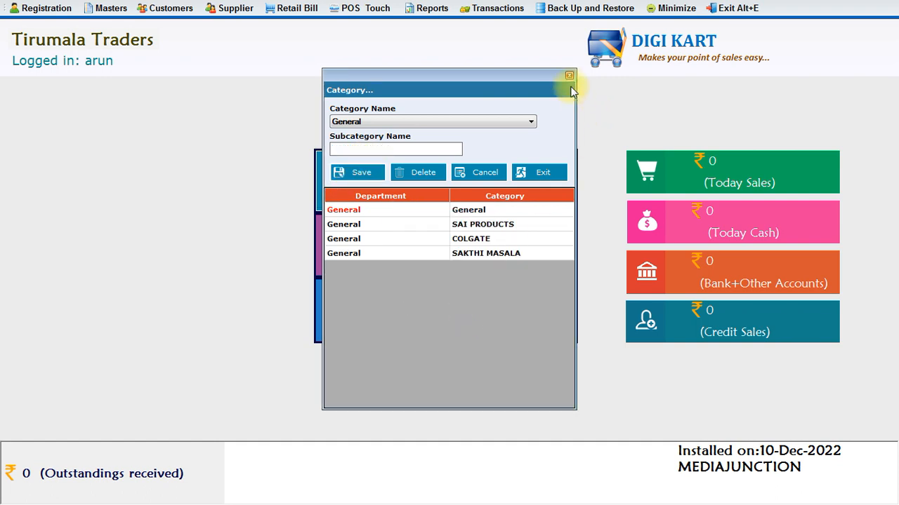
click(568, 75)
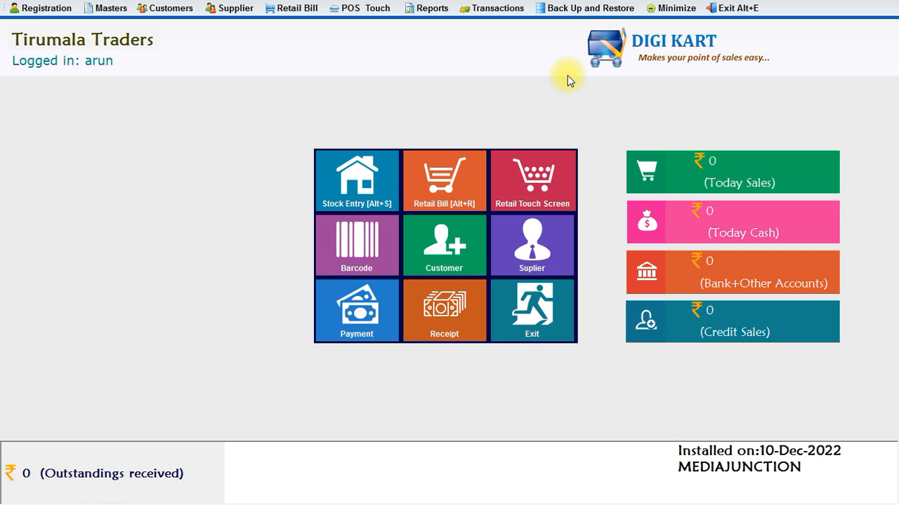
Step: Open the stock item entry form and enter 1001 as the product ID
click(99, 9)
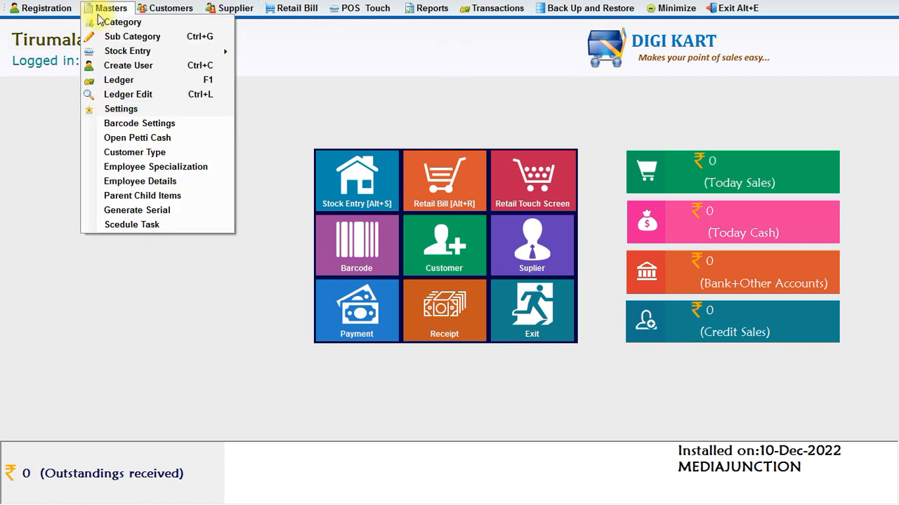
mouse_move(130, 54)
click(266, 64)
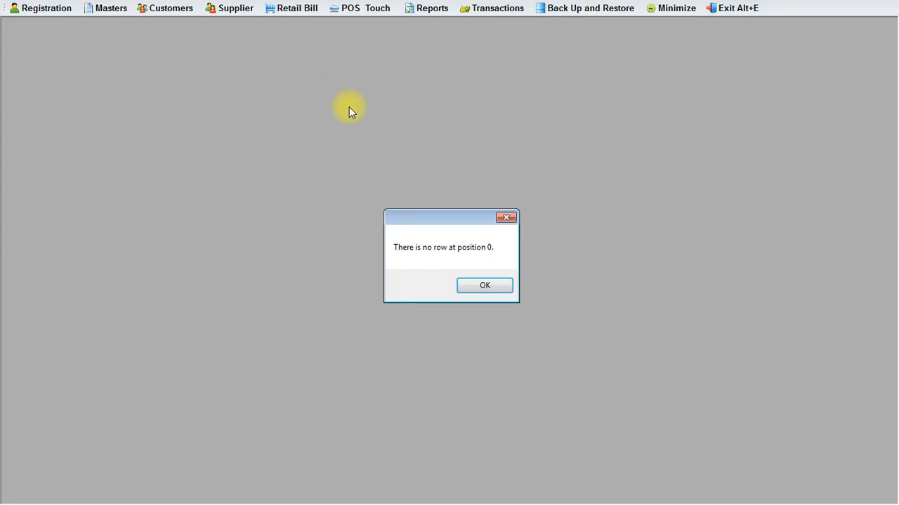
click(483, 287)
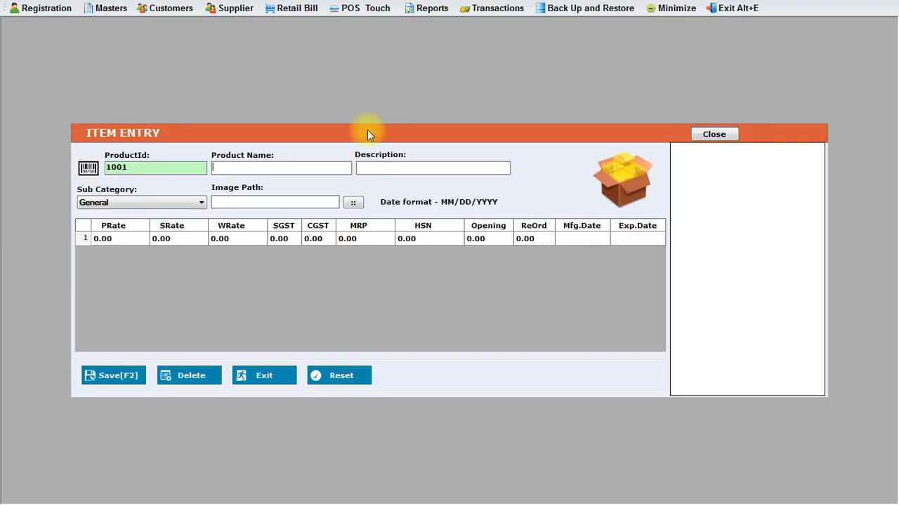
click(147, 169)
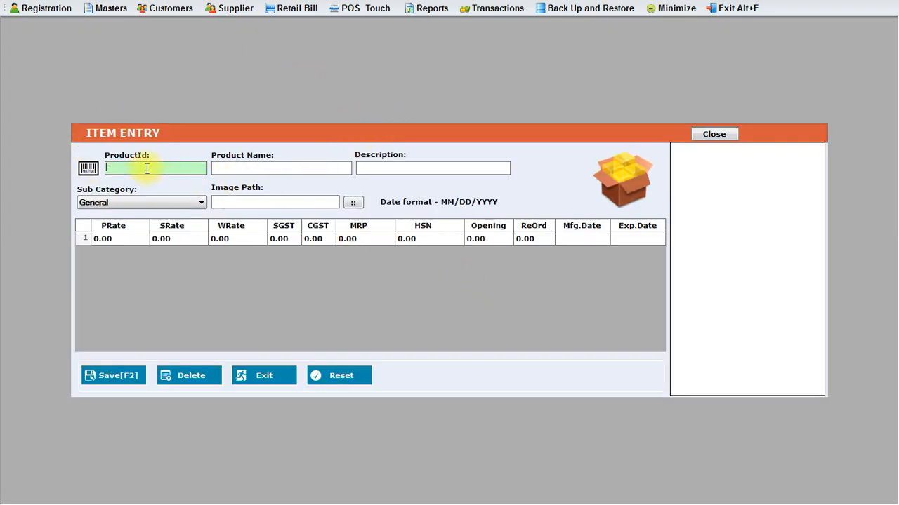
text(1)
text(001)
text(sUGAR)
key(BackSpace)
key(BackSpace)
key(BackSpace)
key(BackSpace)
key(BackSpace)
key(BackSpace)
Step: Enter Sugar 250 Gram as the product name
text(S)
text(ugar 2)
text(5)
text(0 )
text(Gram)
Step: Enter the Tamil description சக்கரை 250 கிராம் for the sugar item
text(sakkr)
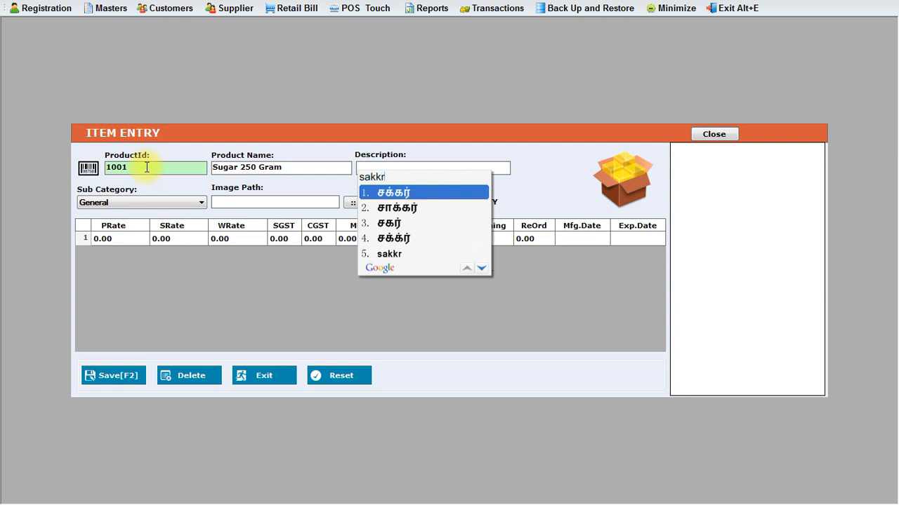
text(ai)
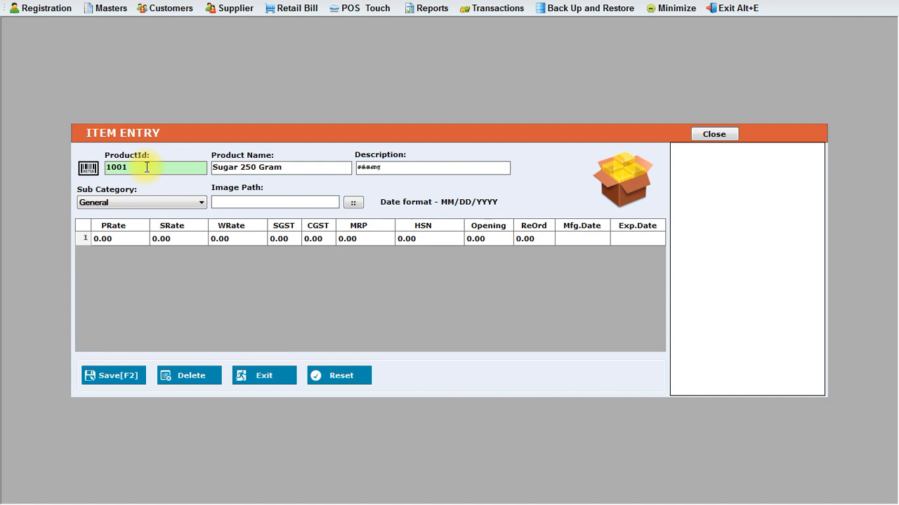
text(250 gram)
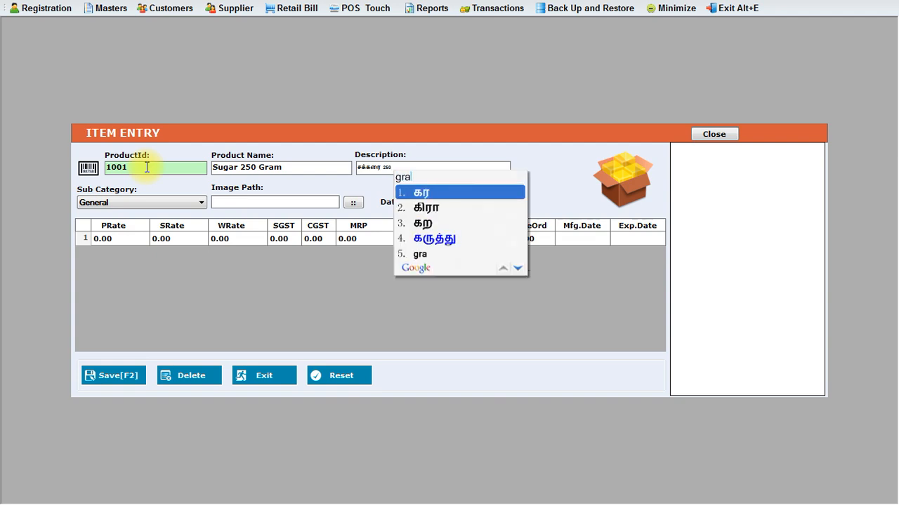
key(Return)
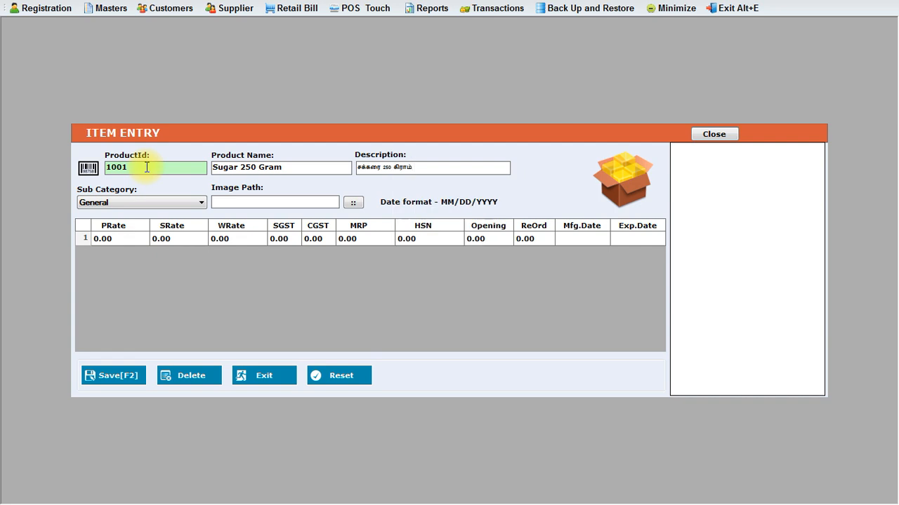
Step: Assign the sugar item to the SAI PRODUCTS subcategory, leaving the image path empty
click(150, 203)
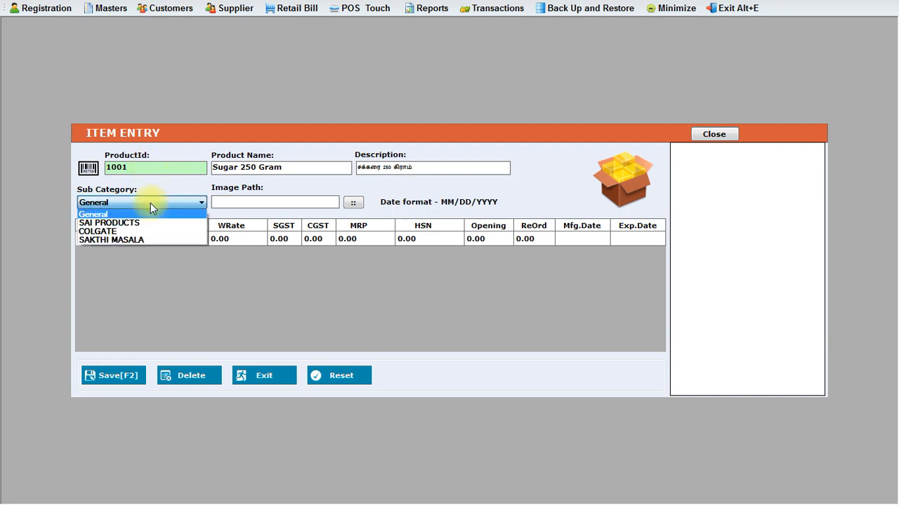
click(112, 223)
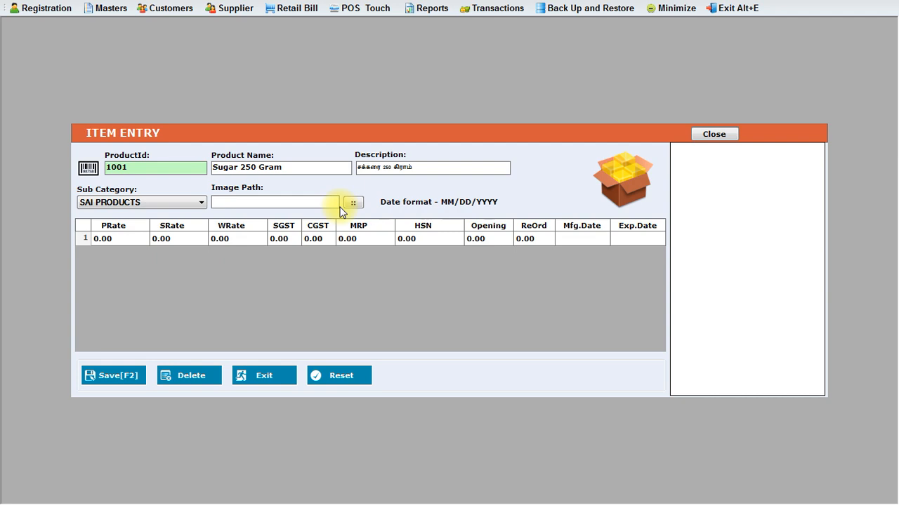
key(Return)
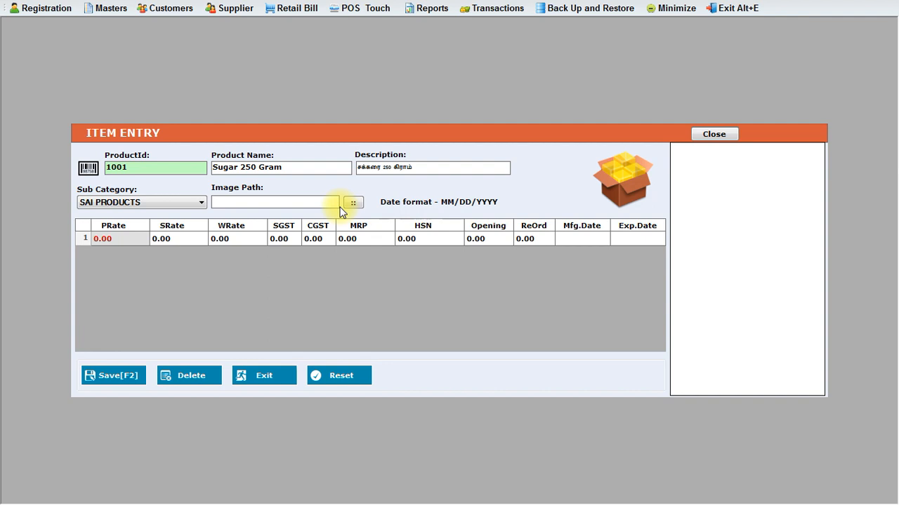
Step: Set the item's purchase rate to 8.50, sale rate to 9.50 and wholesale rate to 9
text(8.50)
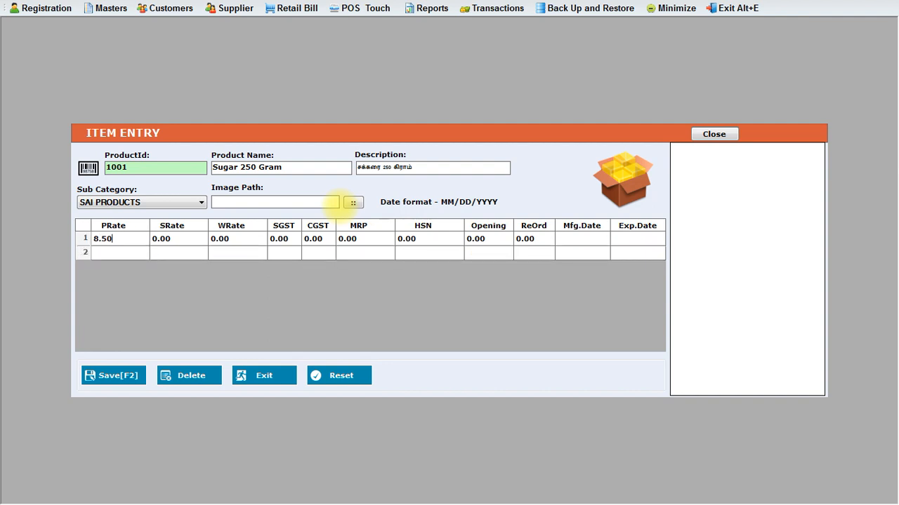
key(Return)
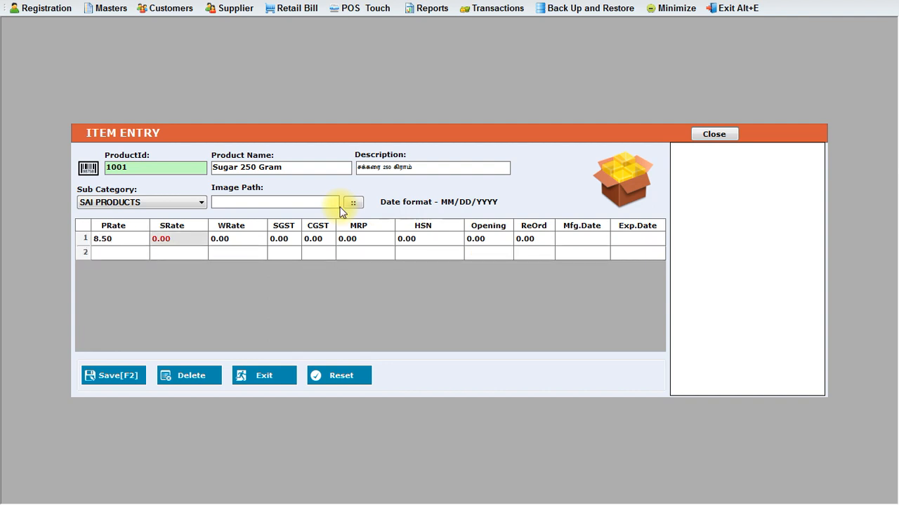
text(9)
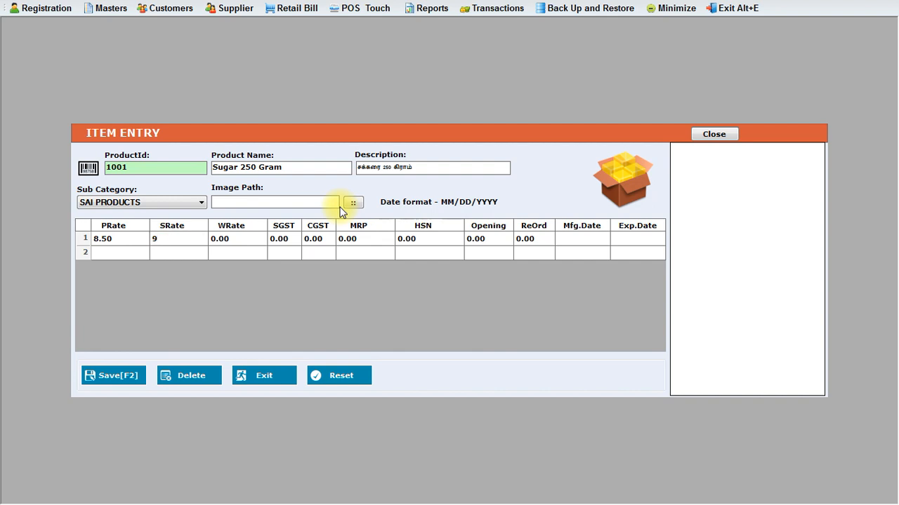
text(.50)
key(Return)
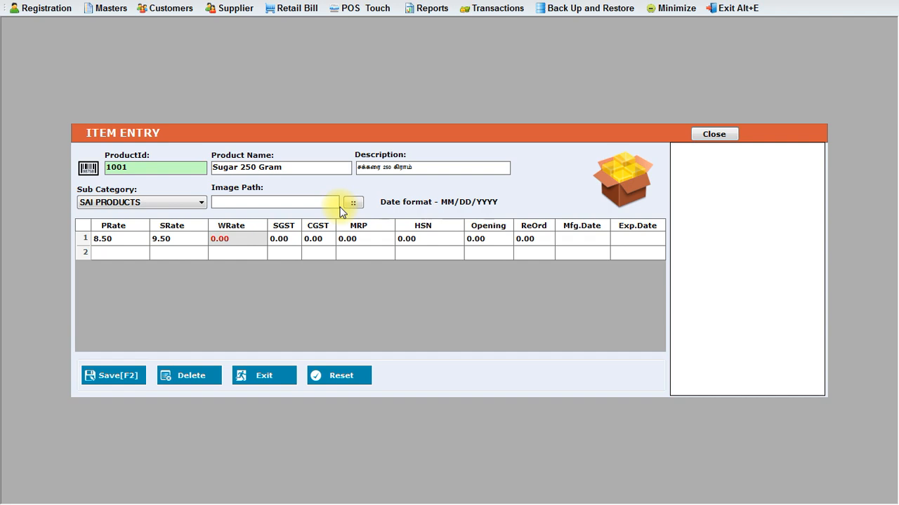
text(9)
key(Return)
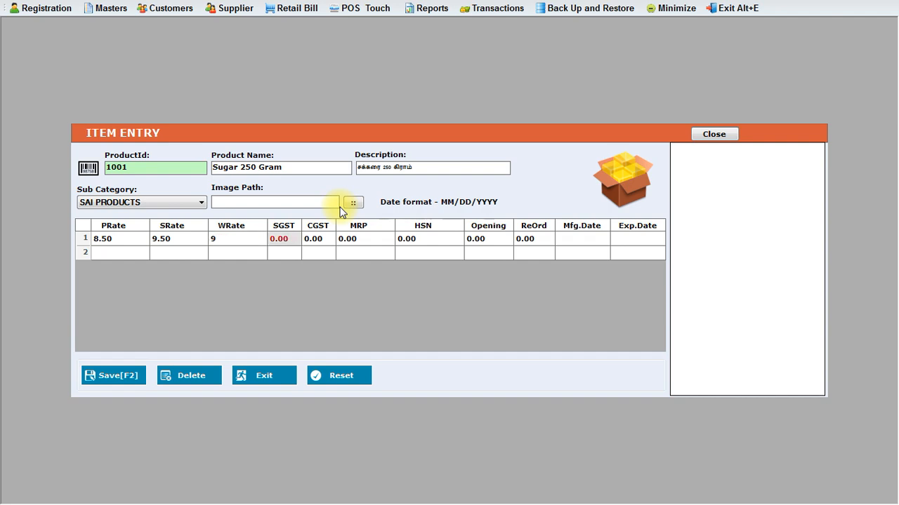
Step: Set the item's SGST and CGST to 2.5 each and its MRP to 15
text(2.5)
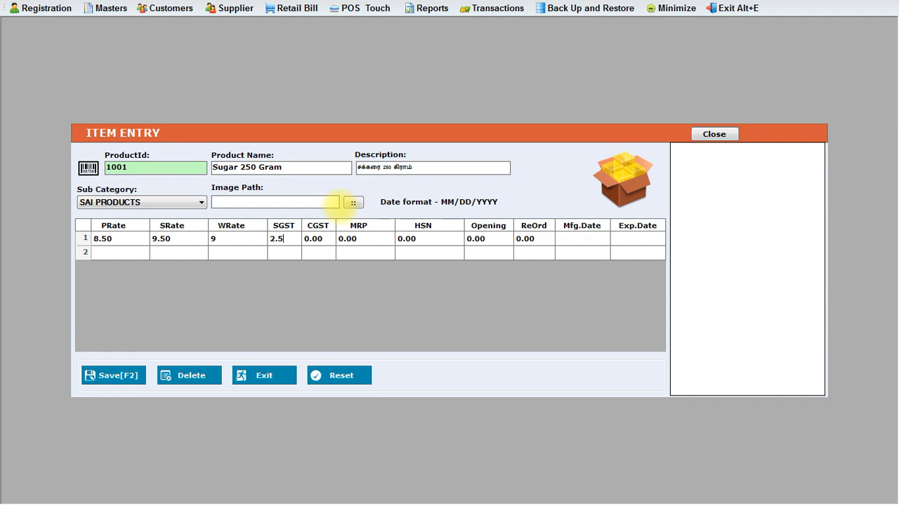
key(Return)
text(2.5)
key(Return)
text(15)
key(Return)
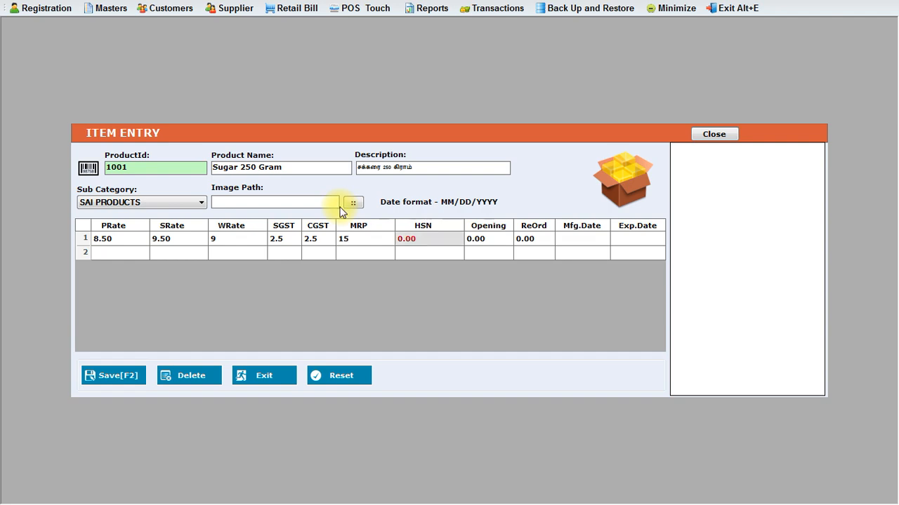
Step: Enter HSN code 2517 and an opening stock of 50 for the sugar item
text(251)
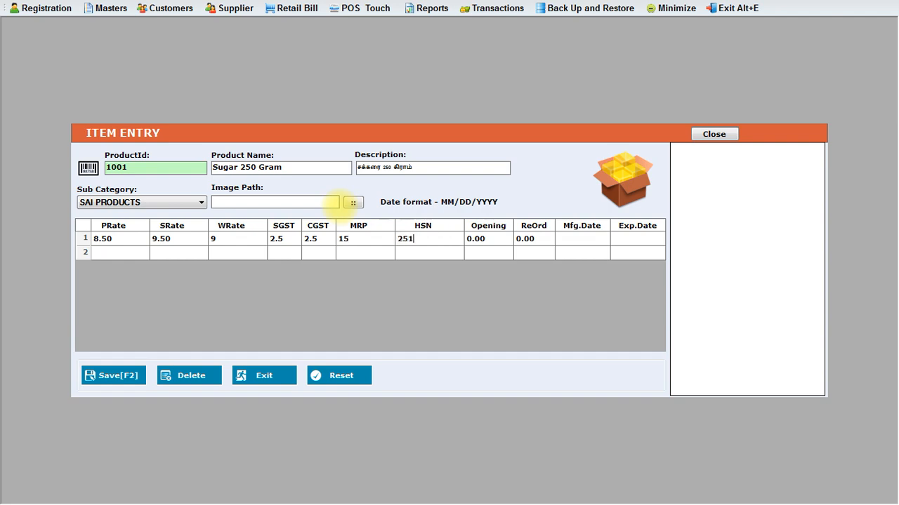
text(7)
key(Return)
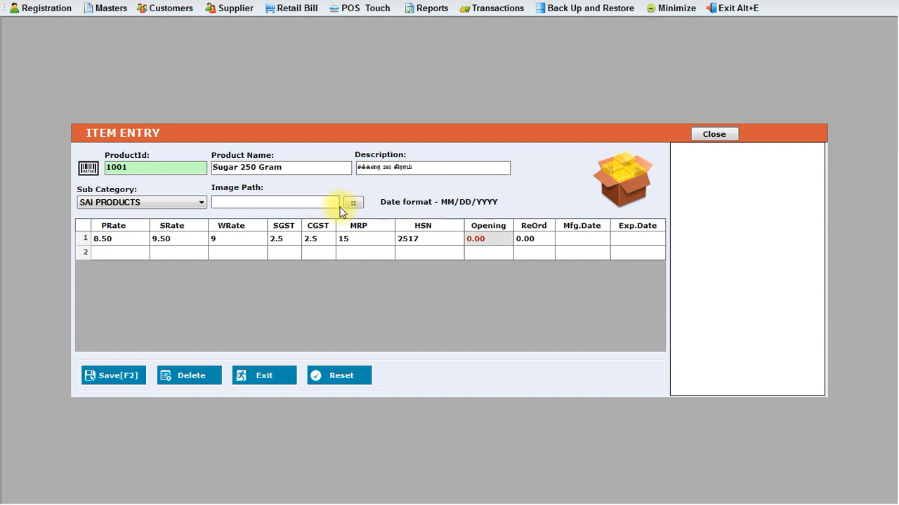
text(50)
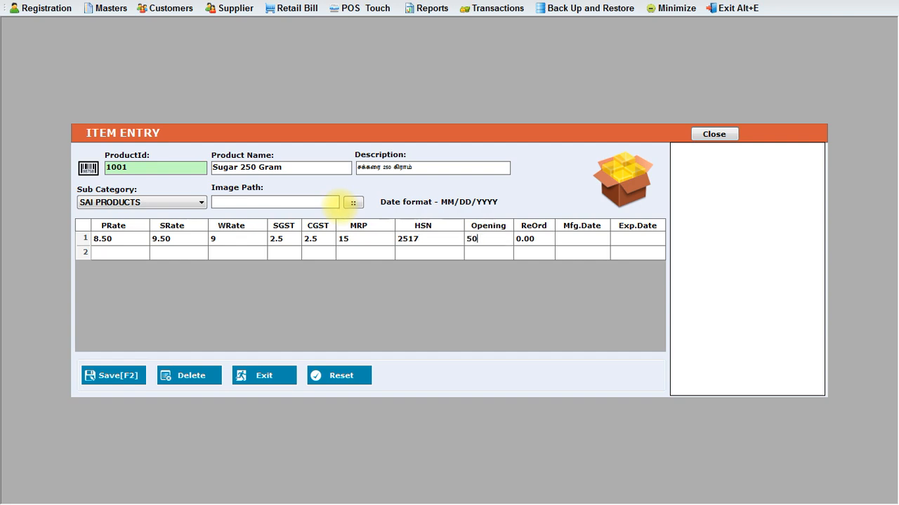
key(Return)
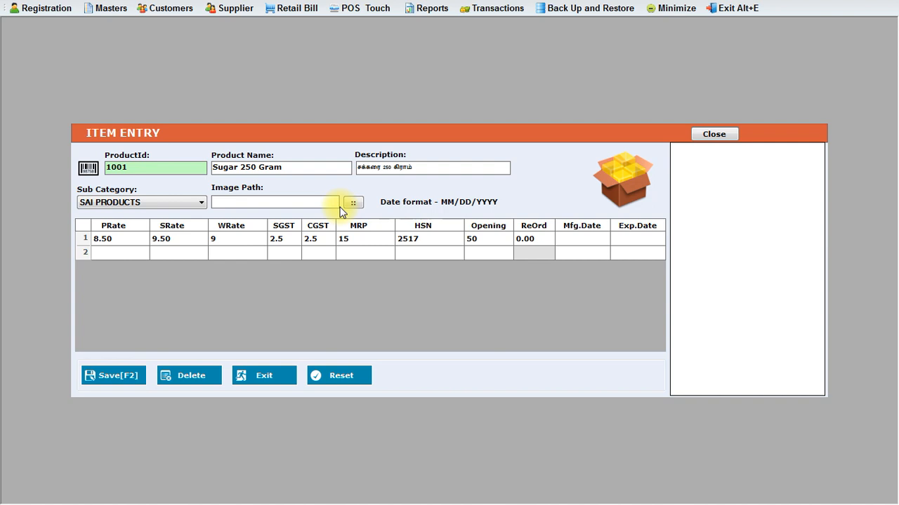
text(40)
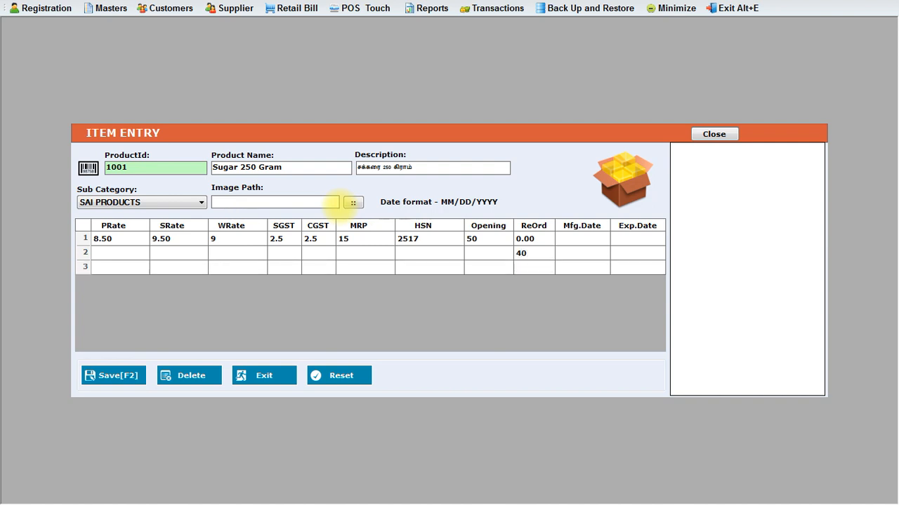
key(BackSpace)
key(BackSpace)
Step: Set the reorder level in the sugar item's row to 40, save the item and close the entry form
click(527, 241)
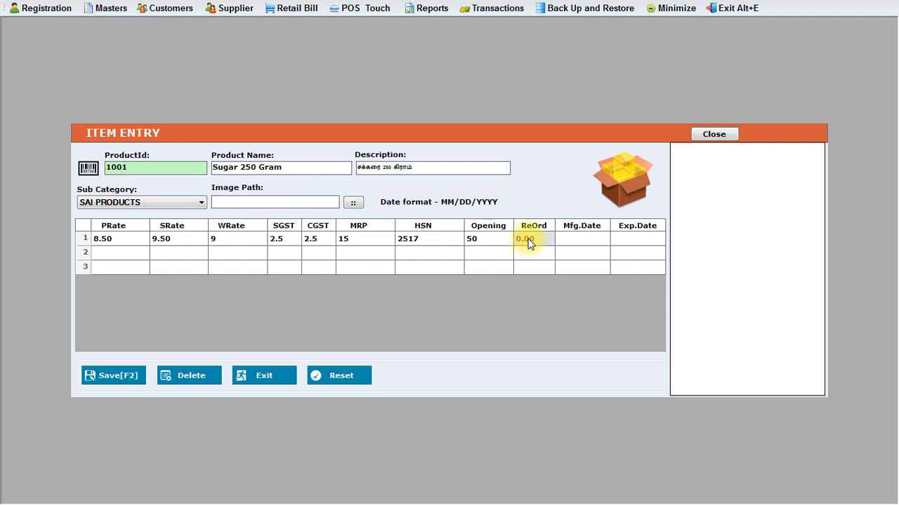
text(40)
key(Return)
click(114, 379)
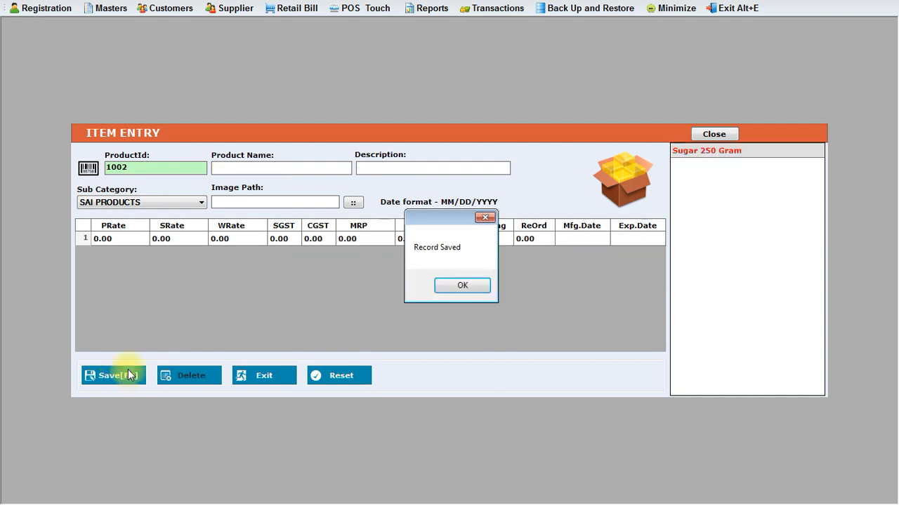
click(451, 286)
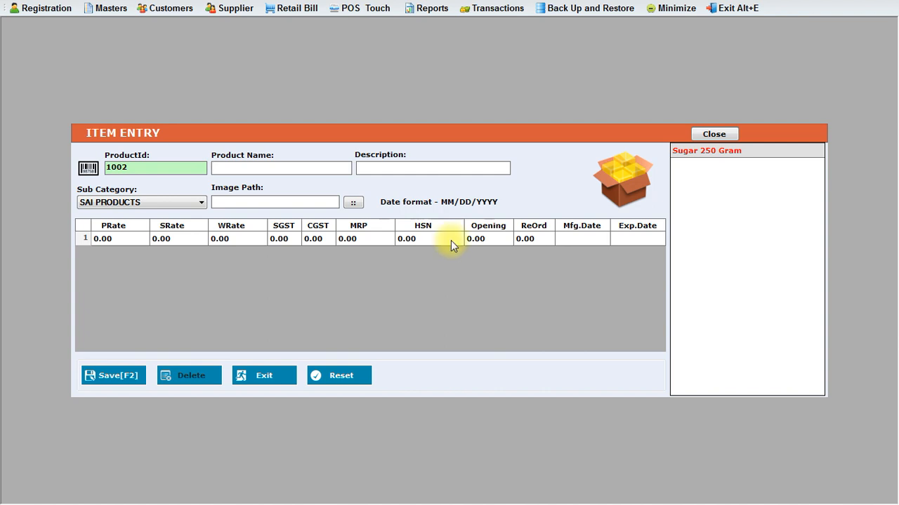
click(713, 133)
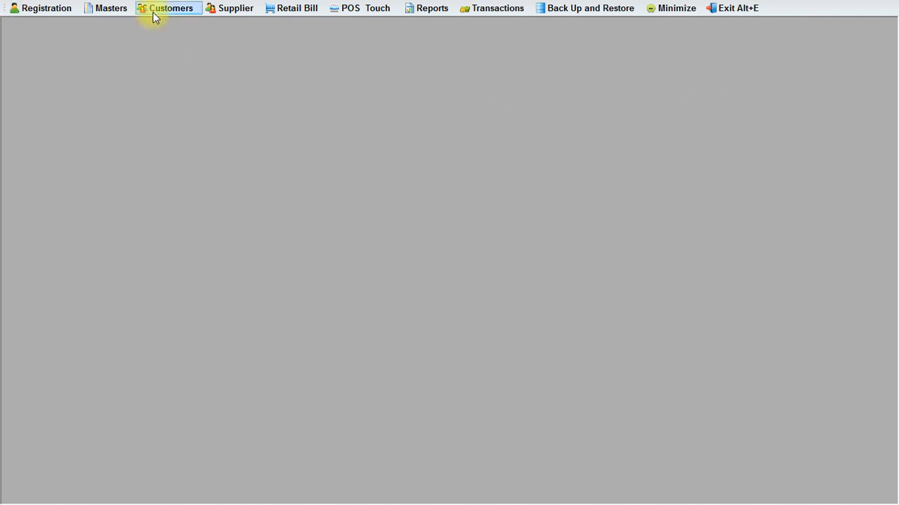
Step: Look up "sugar" in the single stock entry form and load the Sugar 250 Gram item
click(111, 10)
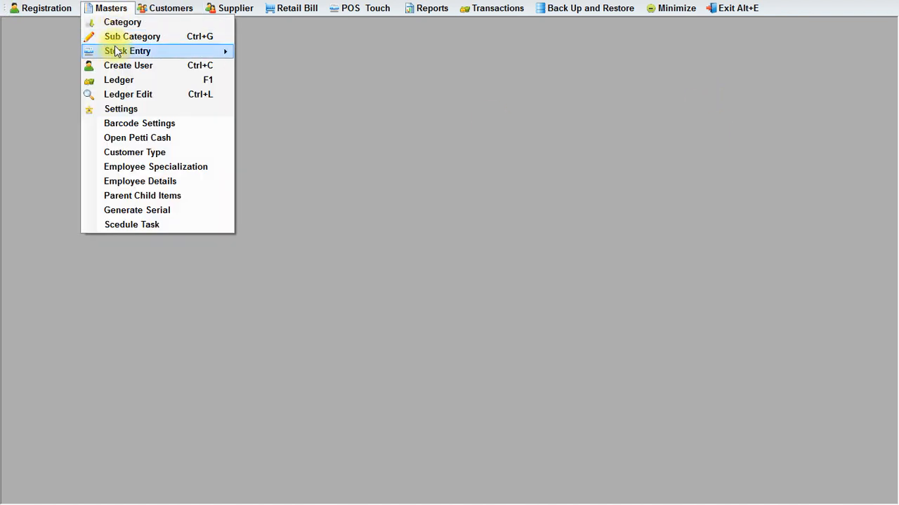
mouse_move(114, 51)
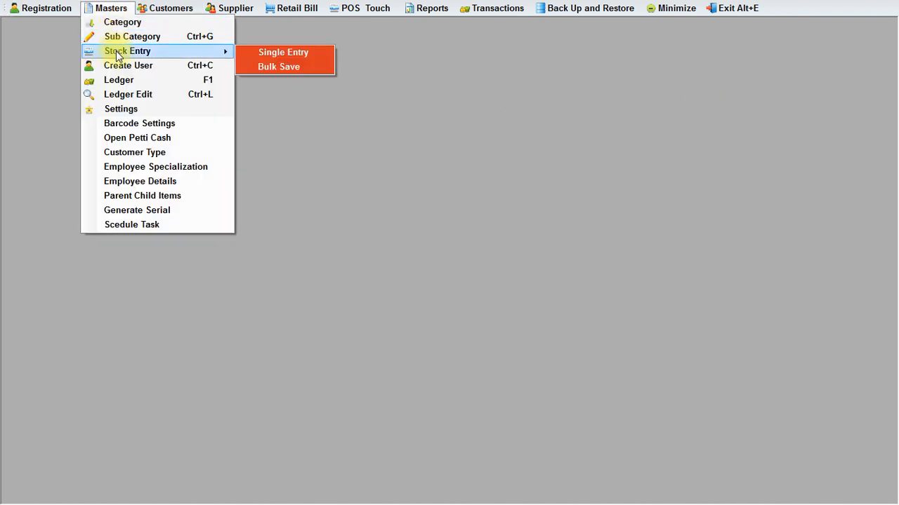
click(304, 53)
text(sugar)
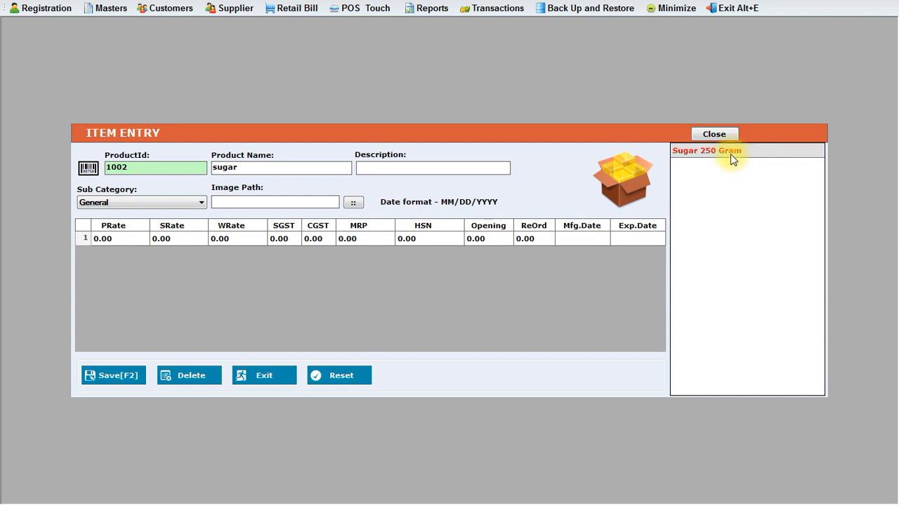
click(731, 157)
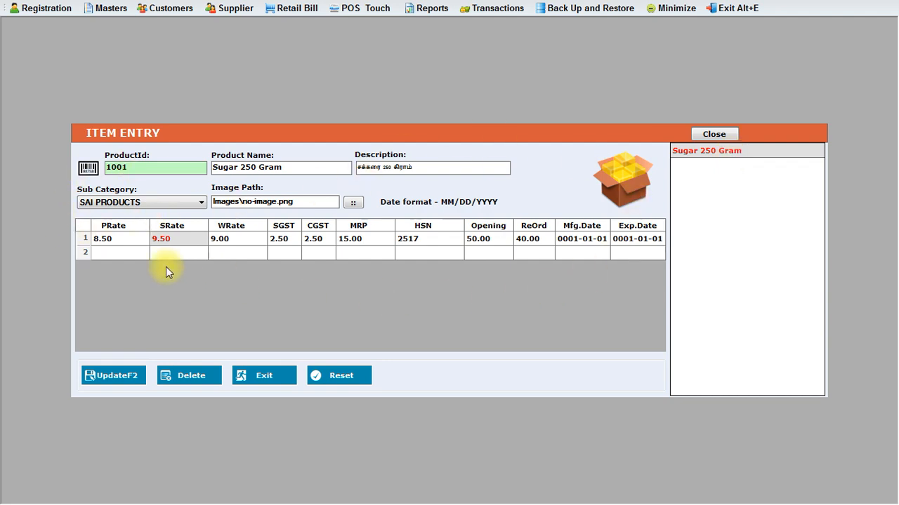
Step: Update the Sugar 250 Gram item record and close the item entry form
click(114, 376)
click(472, 283)
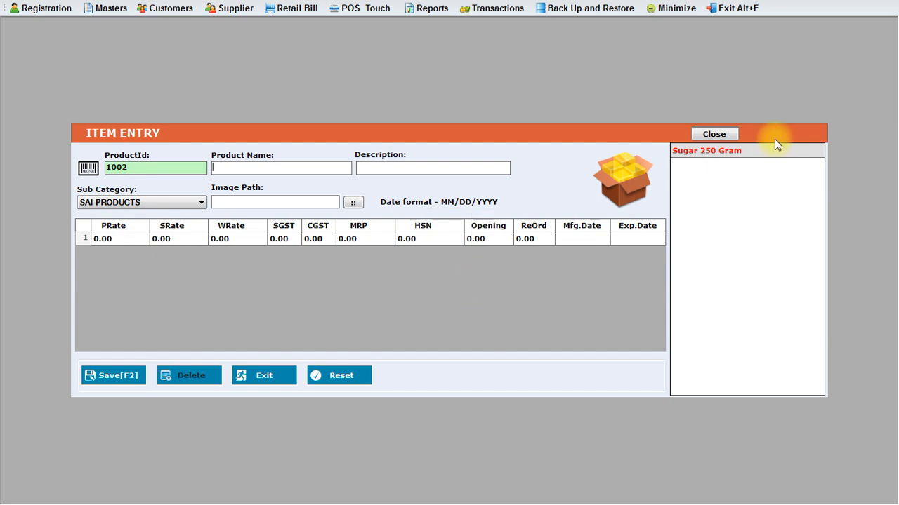
click(714, 134)
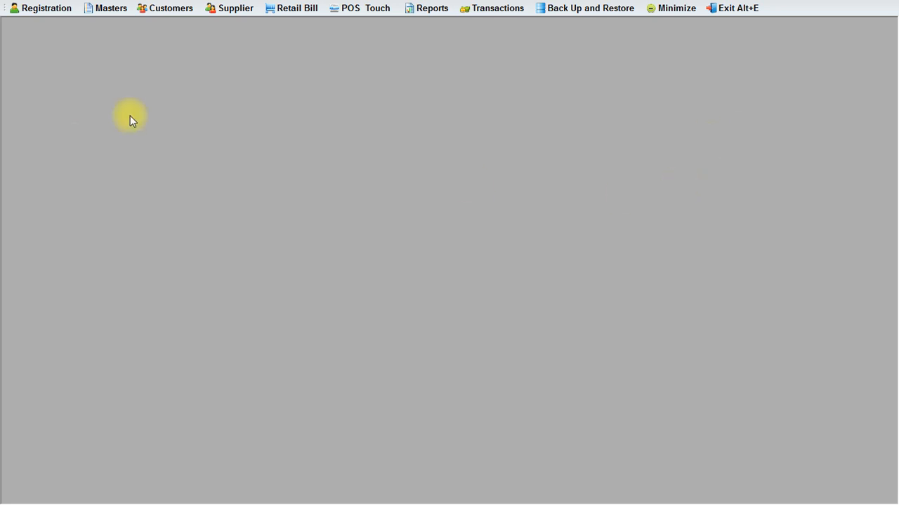
click(106, 8)
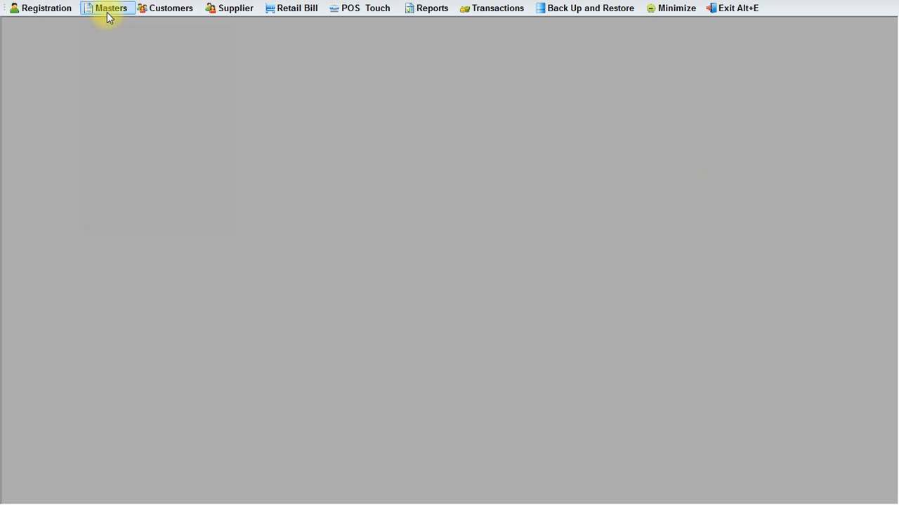
mouse_move(121, 57)
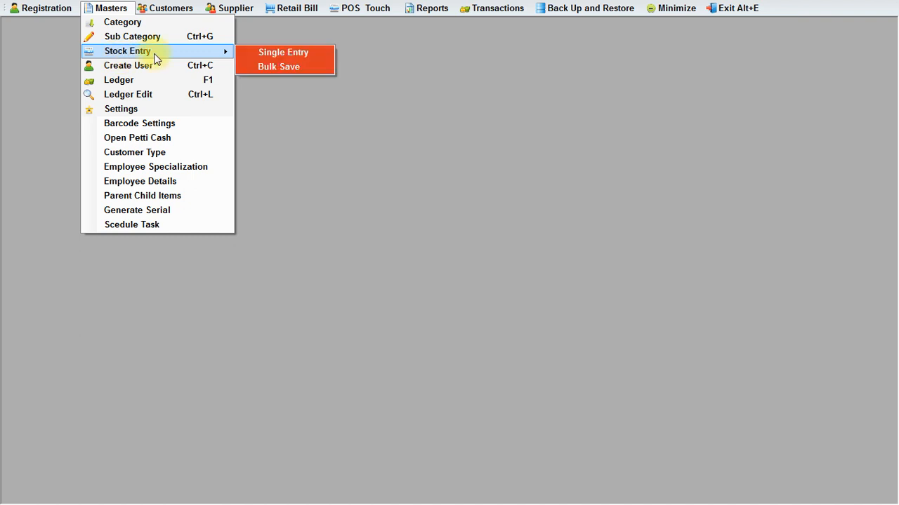
click(260, 65)
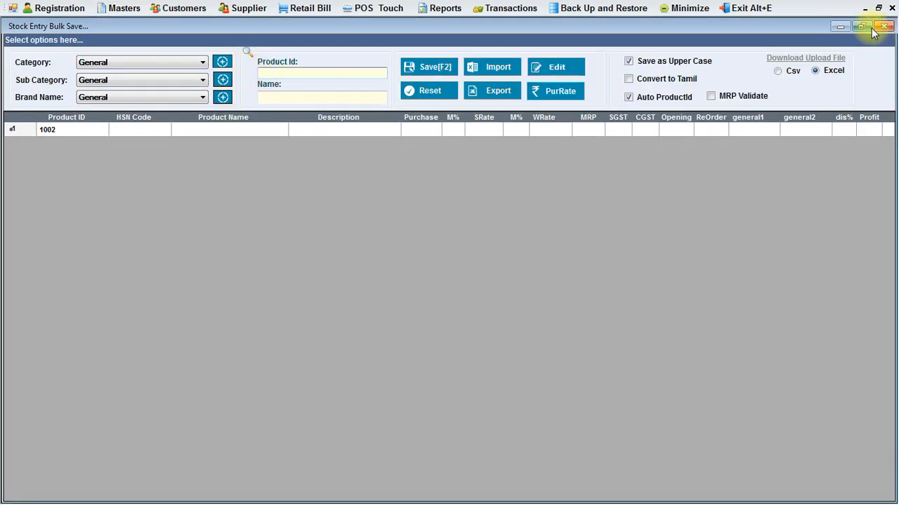
click(890, 29)
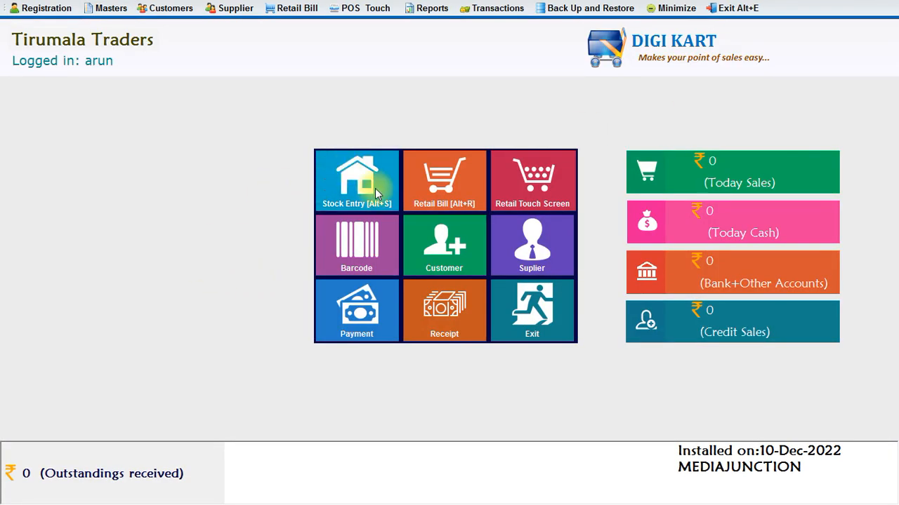
Step: Open bulk stock entry and load the existing SAI PRODUCTS subcategory items for review
click(356, 197)
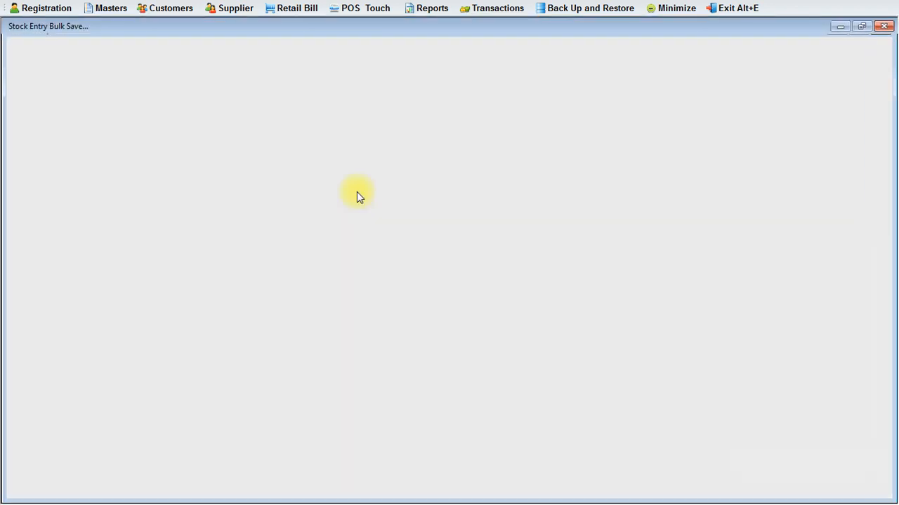
click(168, 81)
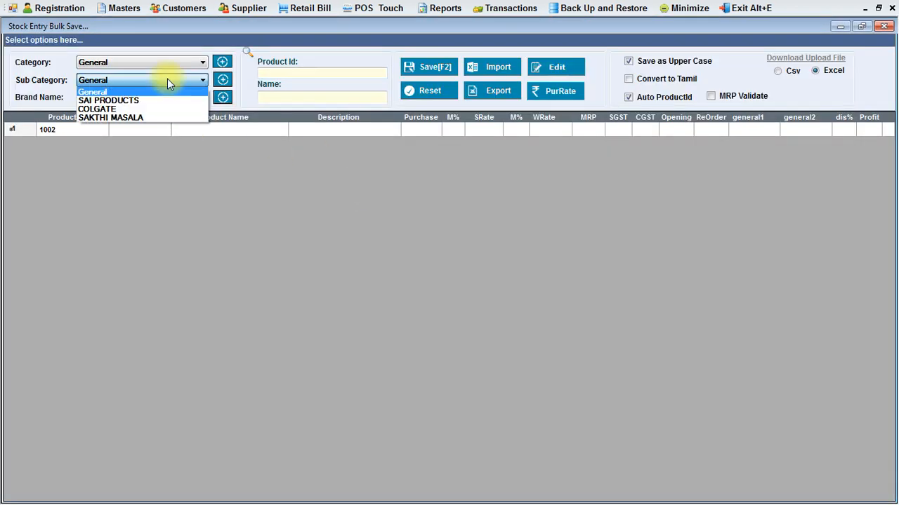
click(132, 101)
click(578, 71)
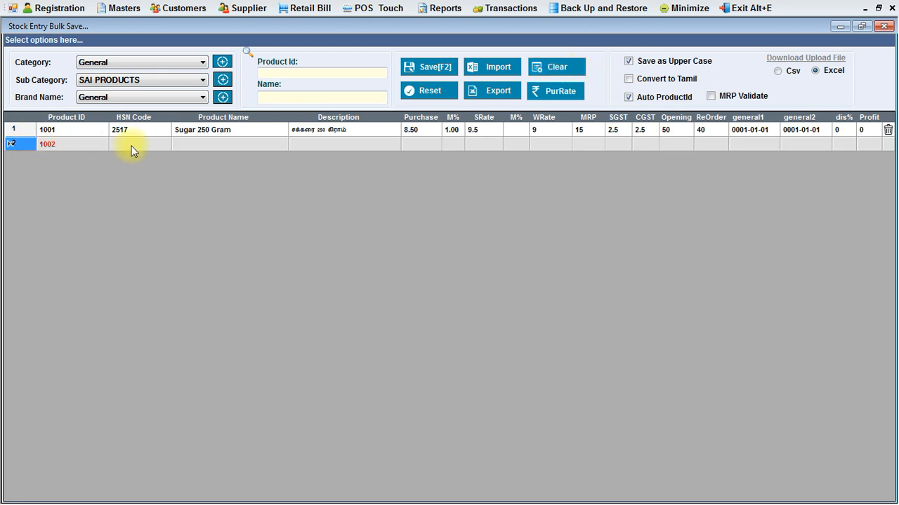
click(353, 131)
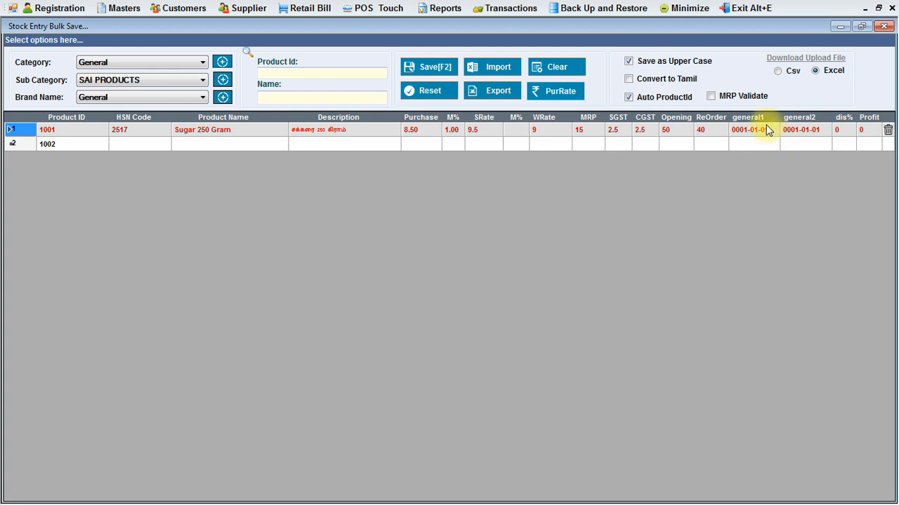
Step: Reset the bulk stock entry form and set its category and subcategory to General
click(188, 83)
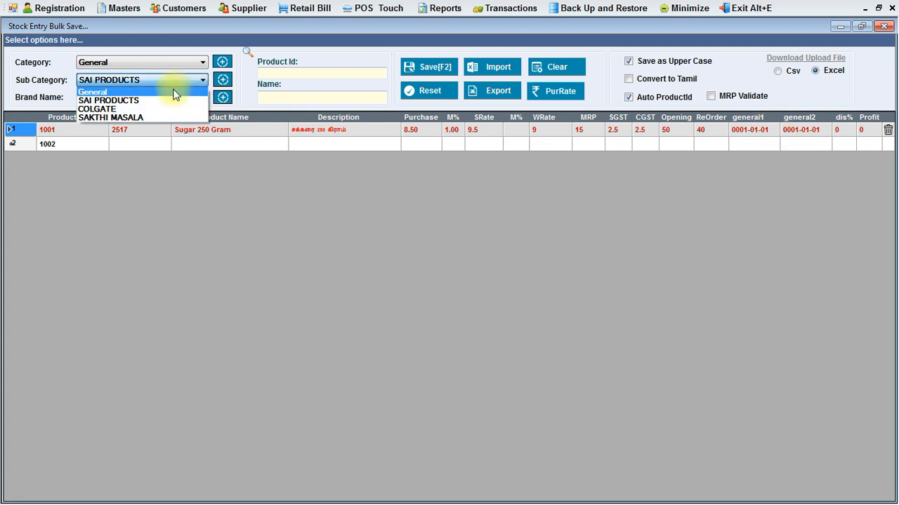
click(175, 90)
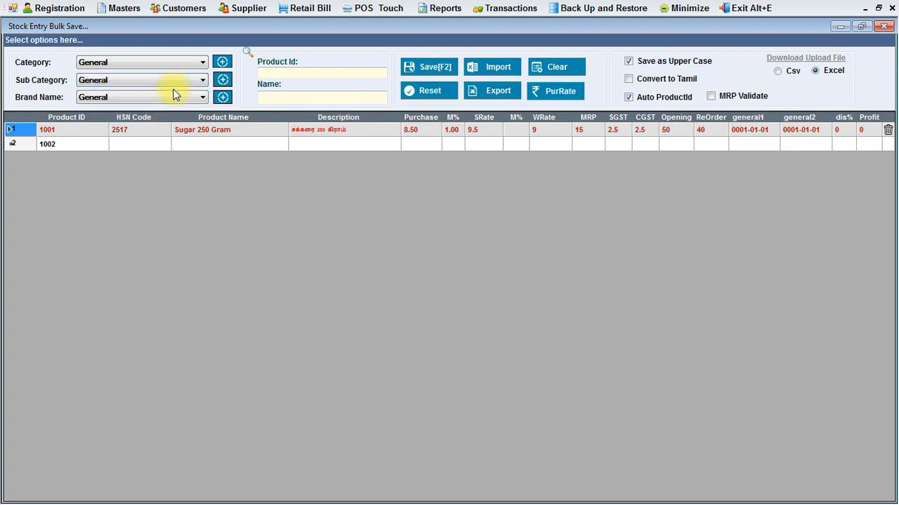
click(430, 92)
click(144, 63)
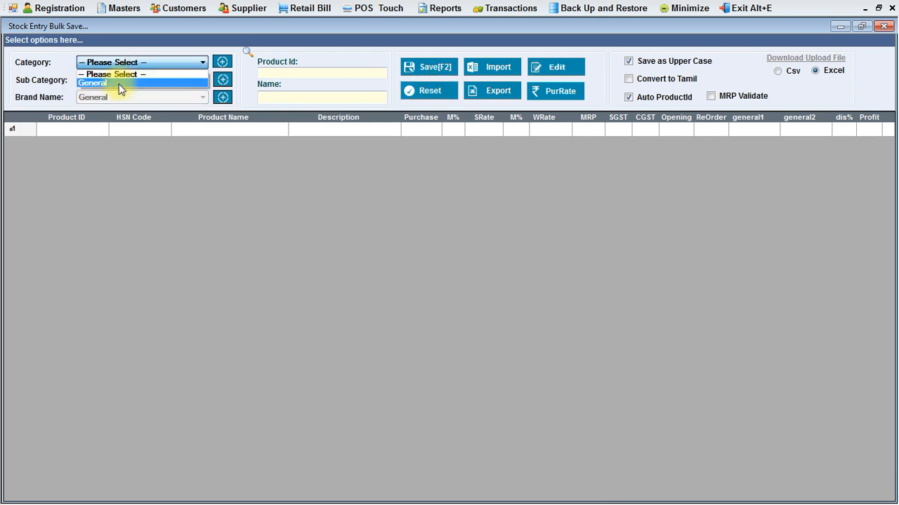
click(119, 83)
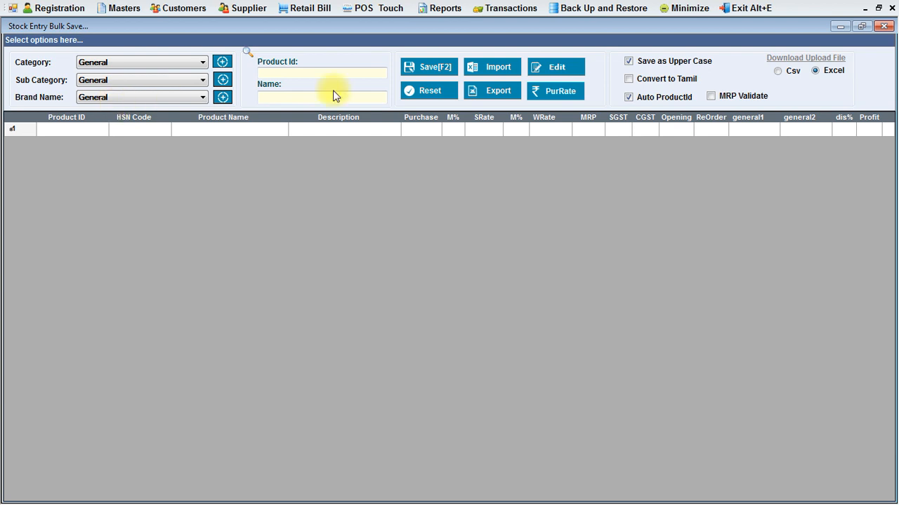
Step: Import the stock items from the Excel file in the Digikart POS folder on Local Disk (D:)
click(498, 70)
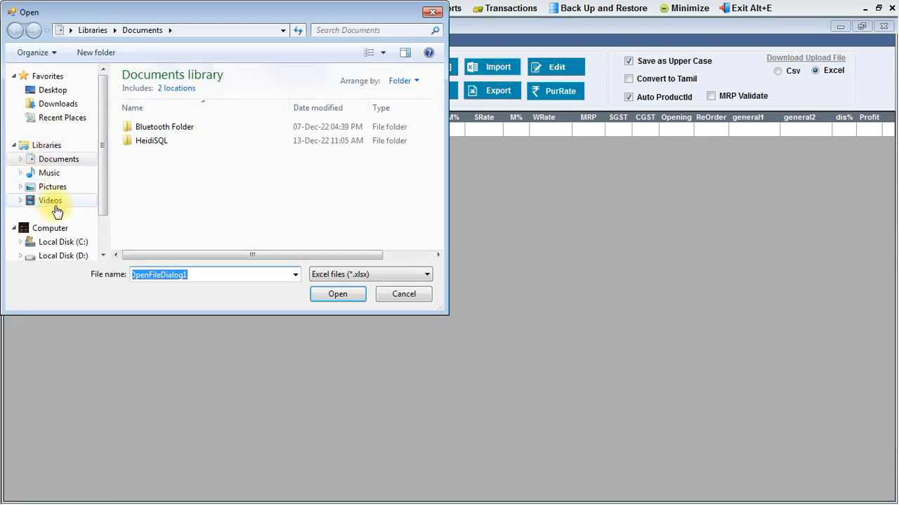
click(76, 256)
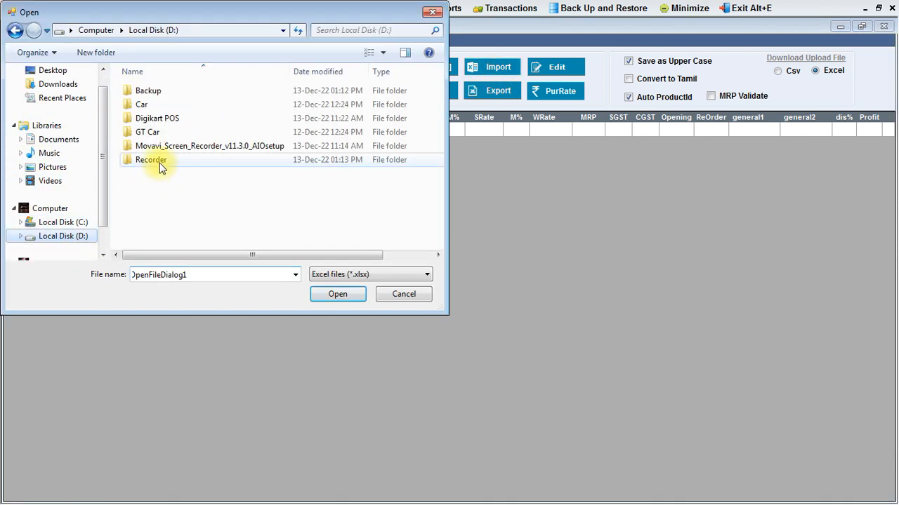
double_click(149, 118)
double_click(154, 107)
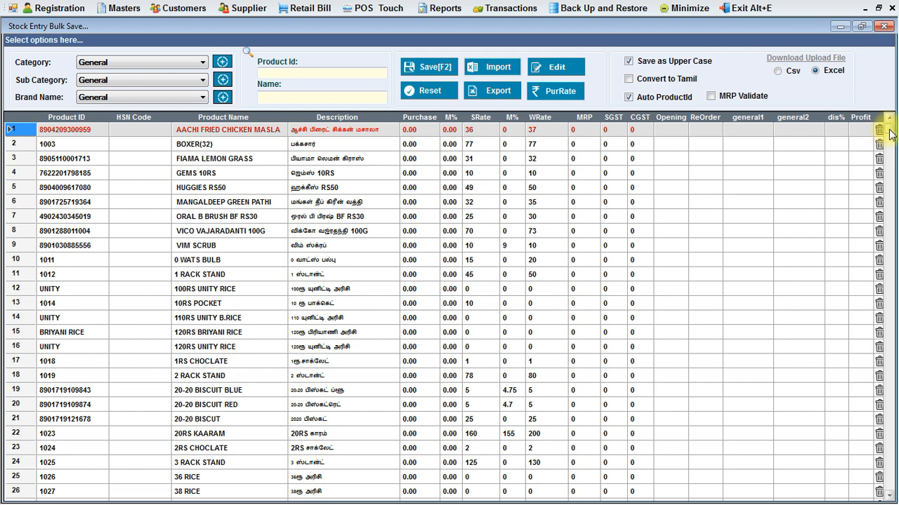
Step: Delete the three blank rows 4972 to 4974 at the end of the imported list and save the items
drag(889, 129, 894, 501)
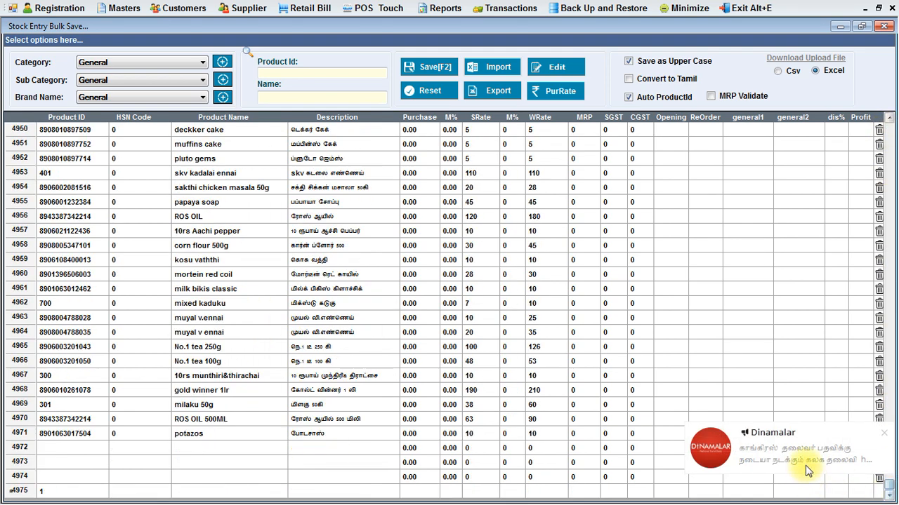
click(884, 433)
click(20, 449)
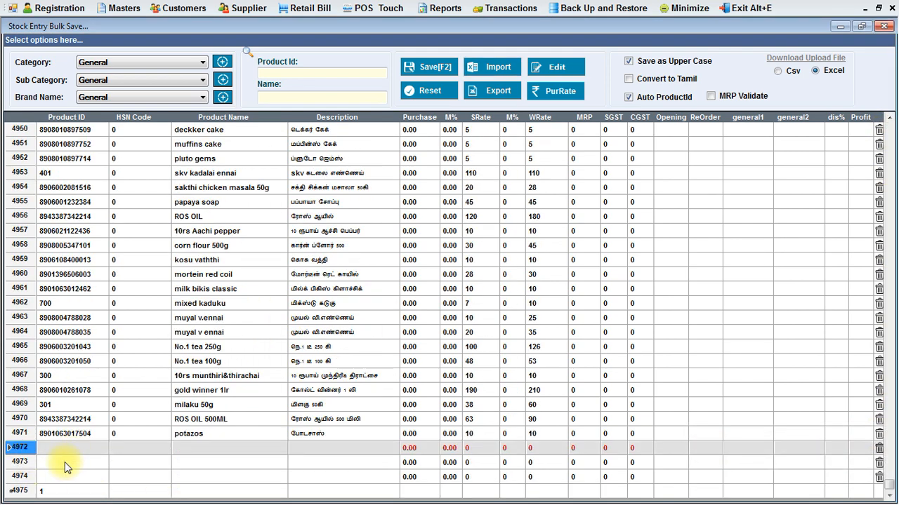
click(21, 476)
click(18, 463)
click(22, 450)
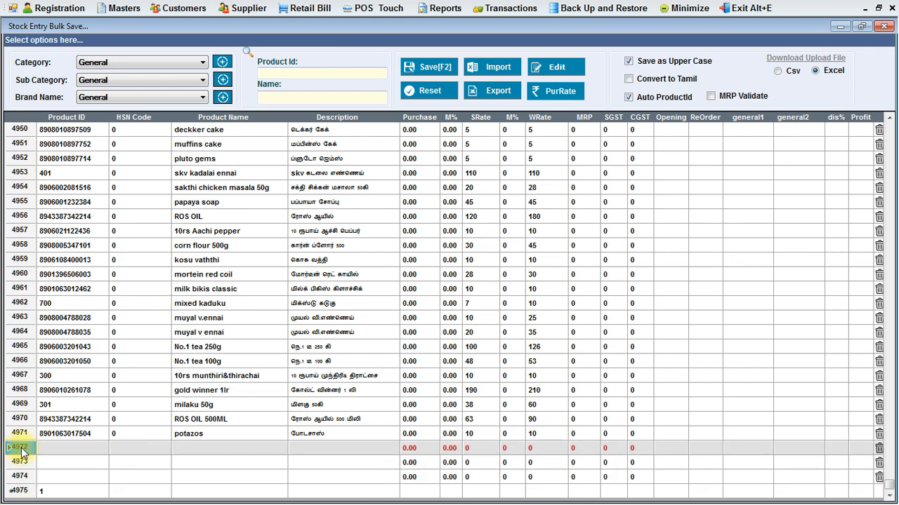
key(Delete)
key(Delete)
key(Delete)
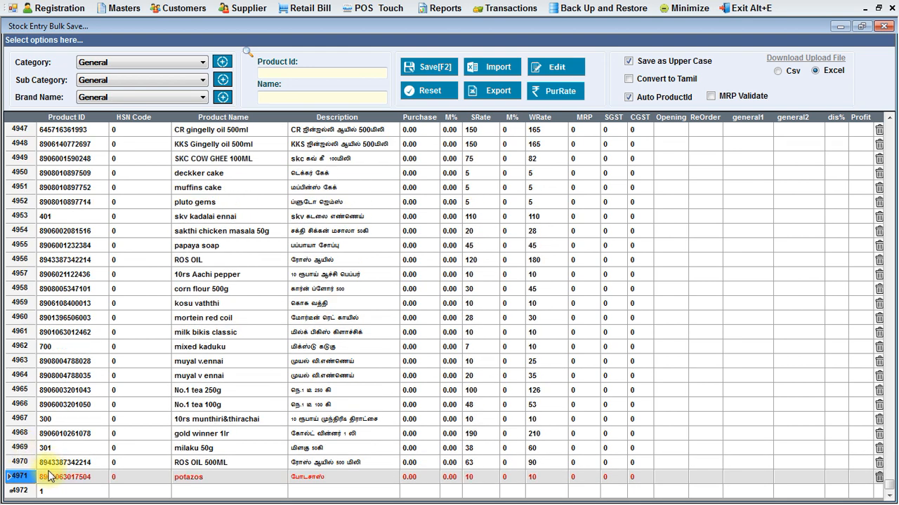
click(431, 67)
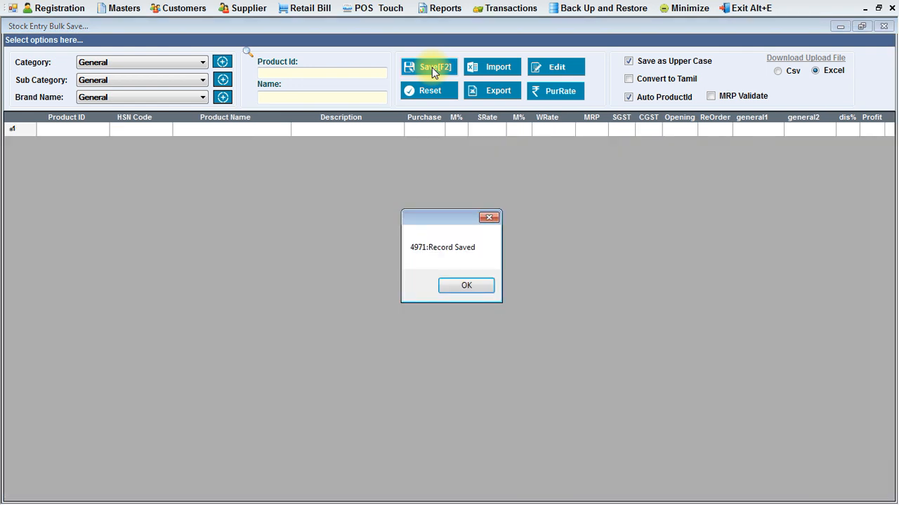
click(466, 285)
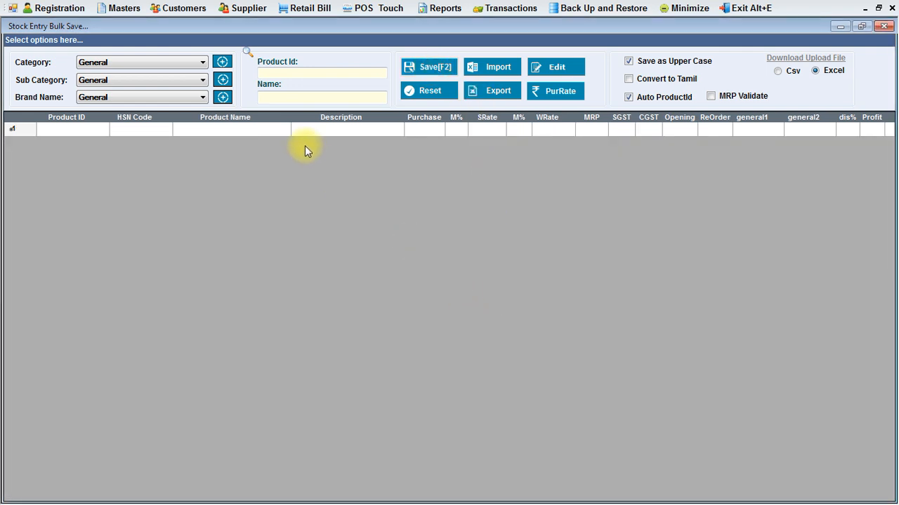
Step: Search the stock item names for "sugar" and for "med", clearing the search text after each
click(290, 98)
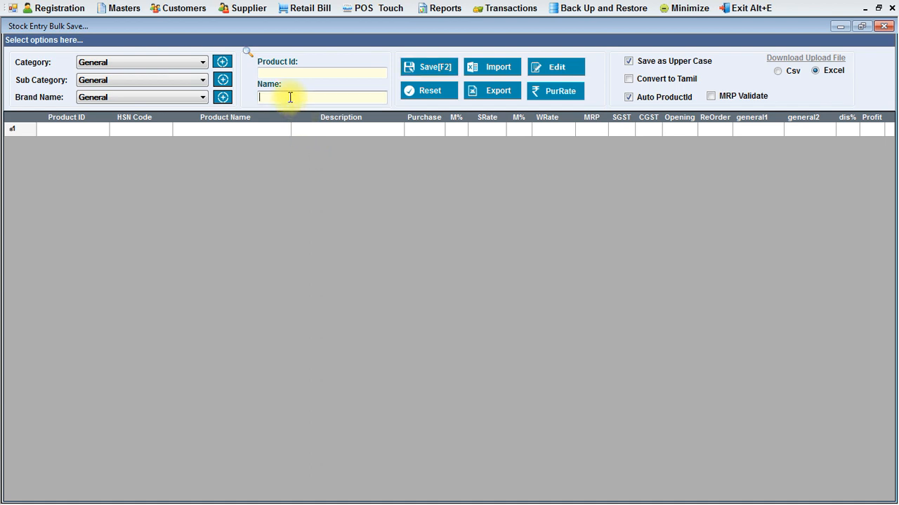
text(sugar)
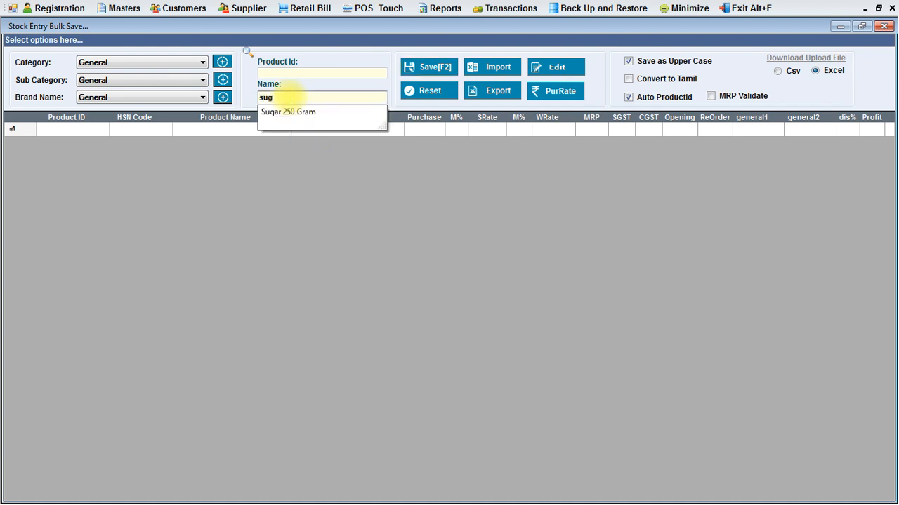
key(BackSpace)
key(BackSpace)
key(BackSpace)
key(BackSpace)
key(BackSpace)
text(med)
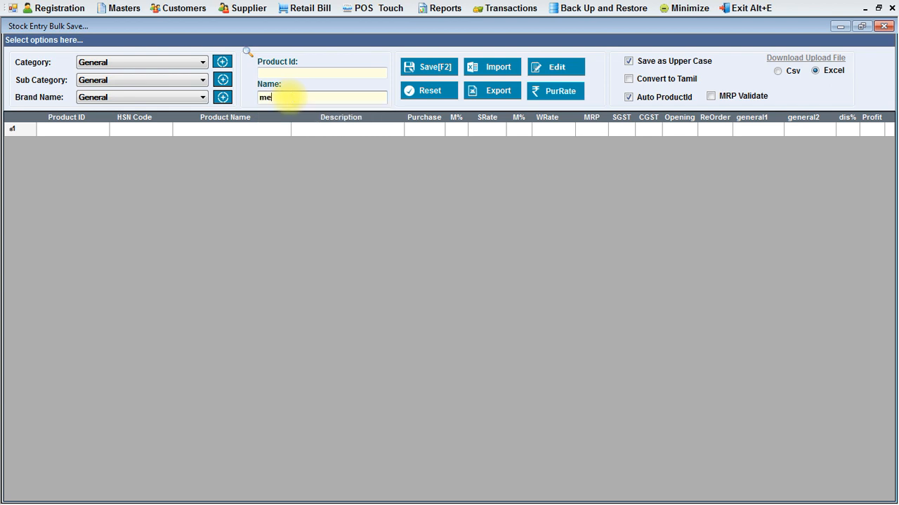
key(BackSpace)
key(BackSpace)
key(BackSpace)
Step: Reset the form to the General category and search the item names for "med" again
click(417, 91)
click(176, 63)
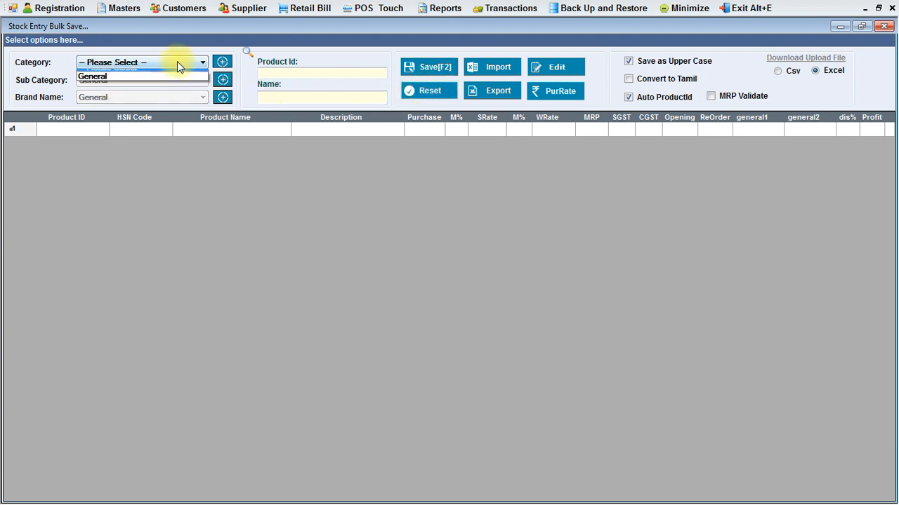
click(150, 81)
click(269, 97)
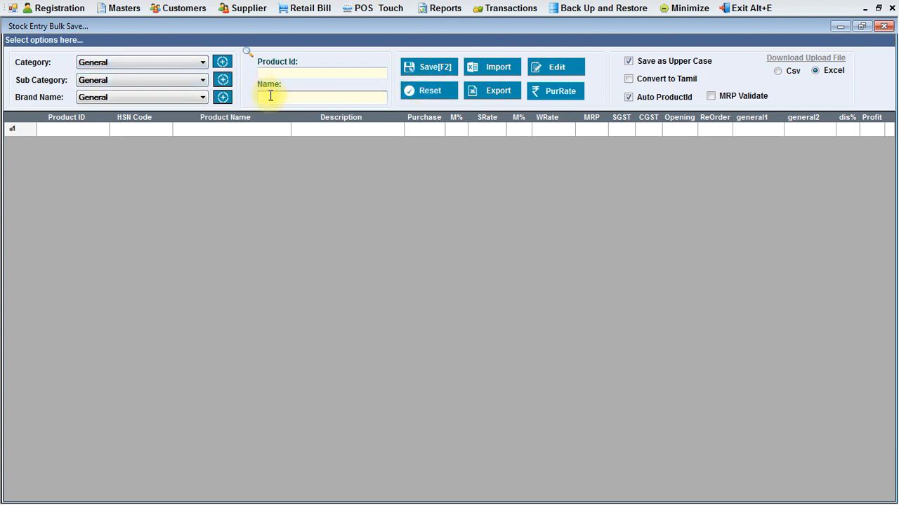
text(med)
Step: Reopen the bulk stock entry form and load the item MEDIMIX SANDAL 10RS 12PCS by searching the names for "medimix"
click(884, 26)
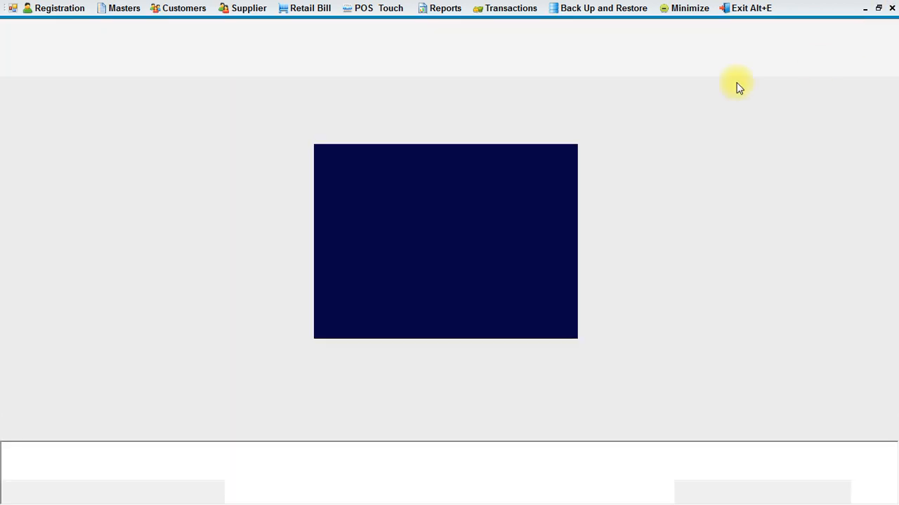
click(339, 195)
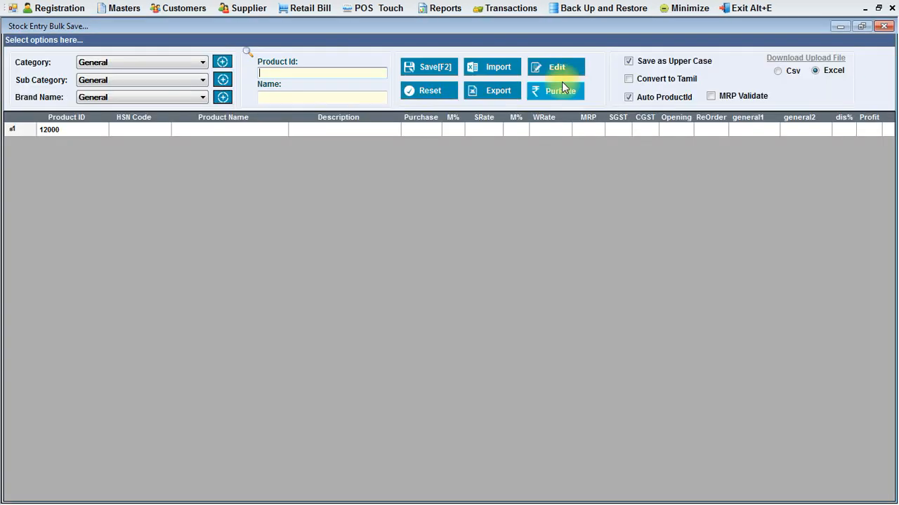
click(317, 99)
text(m)
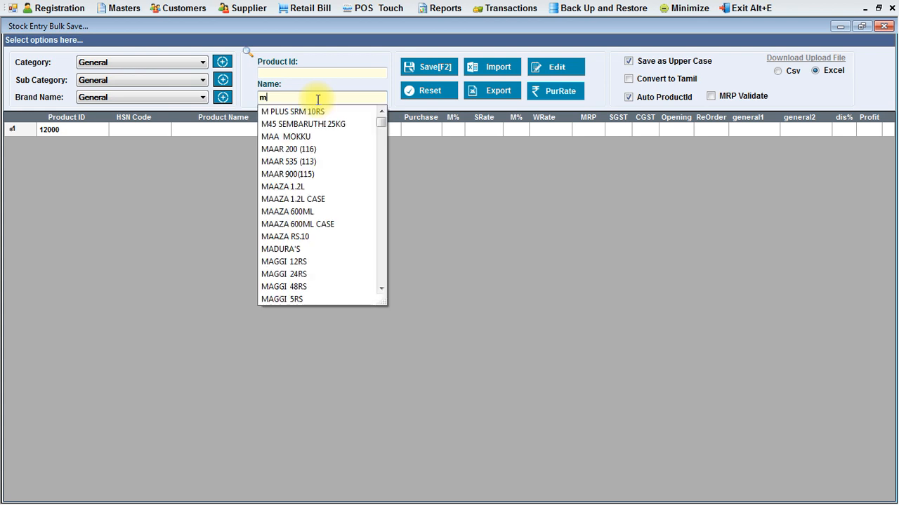
text(edimix)
key(Down)
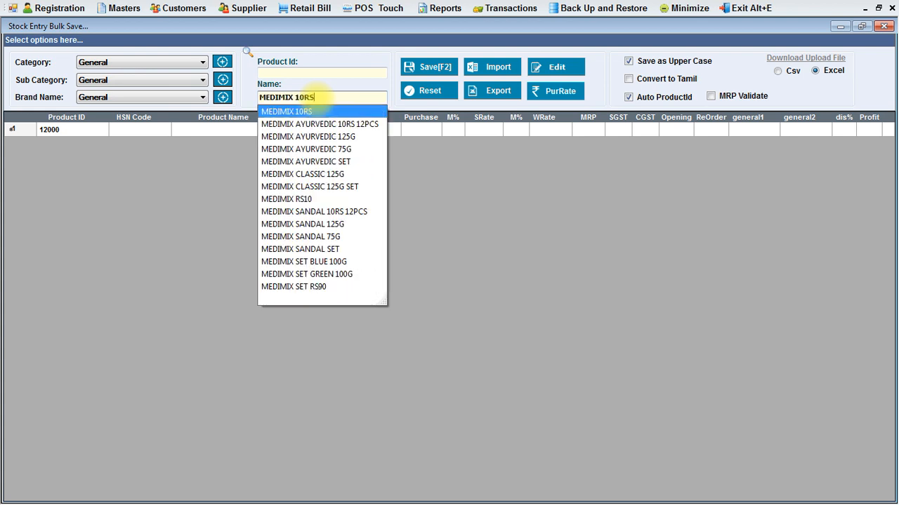
key(Down)
key(Down)
key(Down)
key(Down)
key(Down)
key(Down)
key(Down)
key(Down)
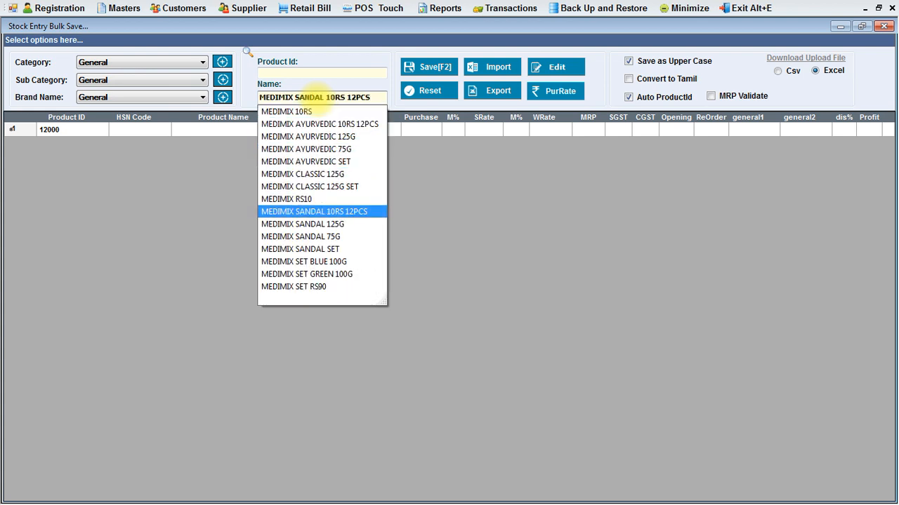
key(Return)
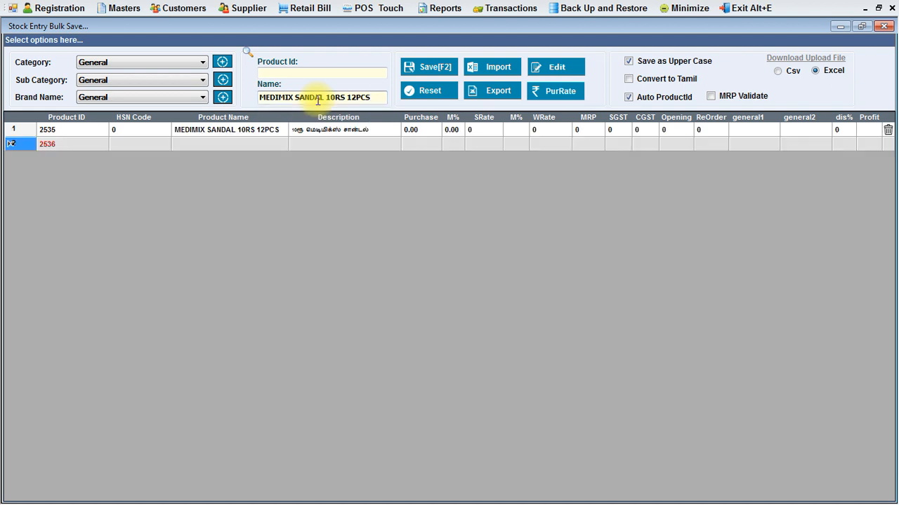
Step: Set the item's purchase rate to 15, sale-rate margin to 20%, wholesale-rate margin to 15% and MRP to 25
click(412, 132)
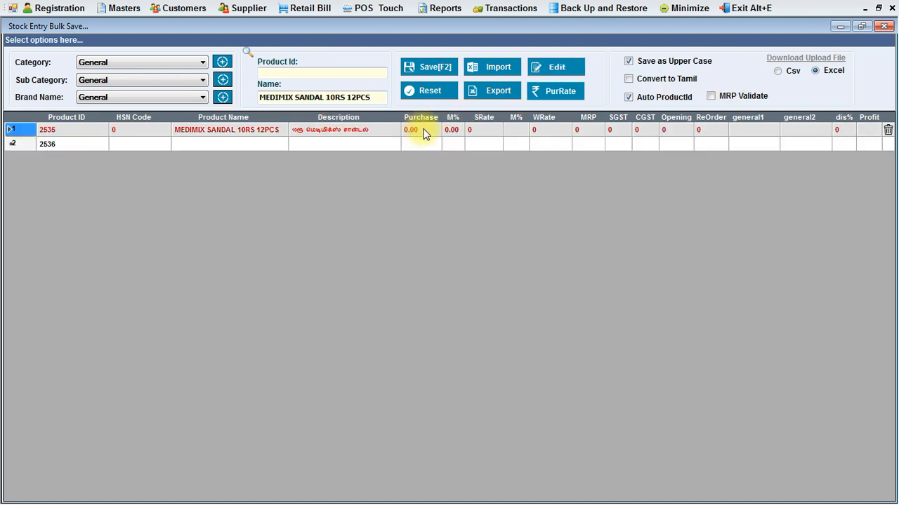
click(413, 132)
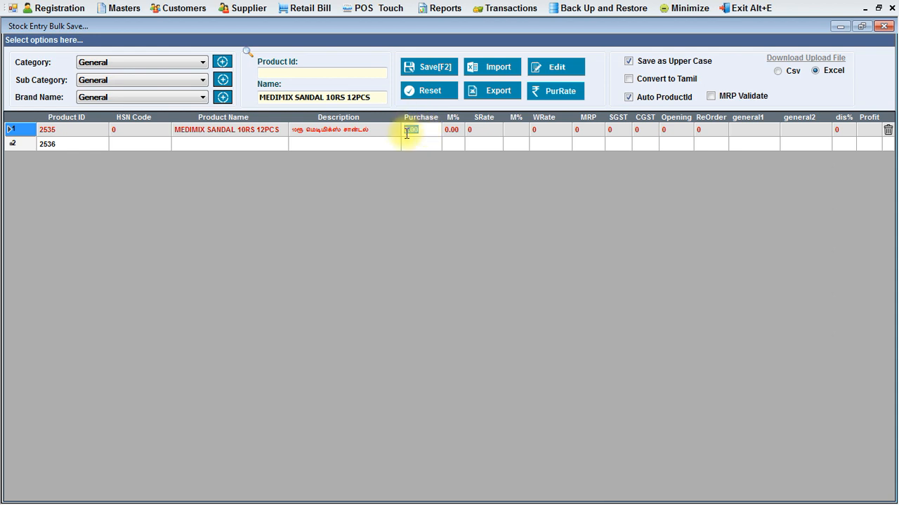
text(15)
key(Tab)
text(20)
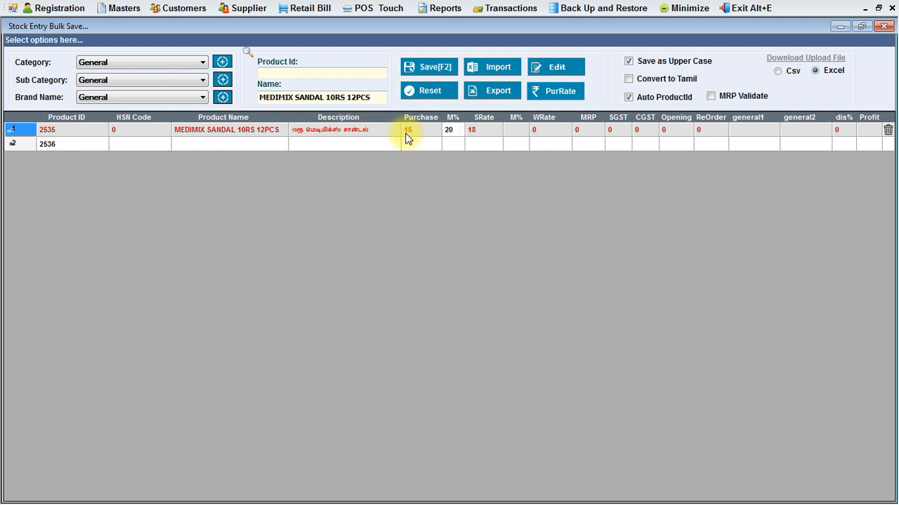
key(Tab)
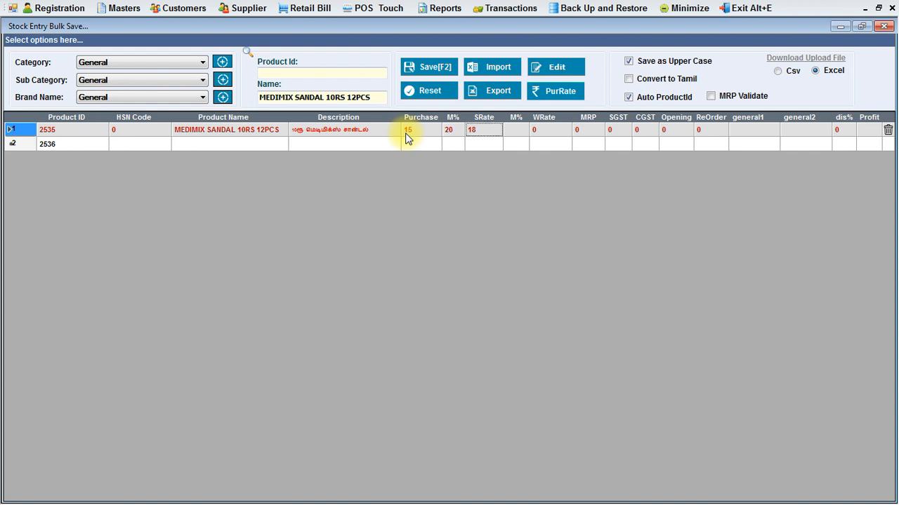
key(Tab)
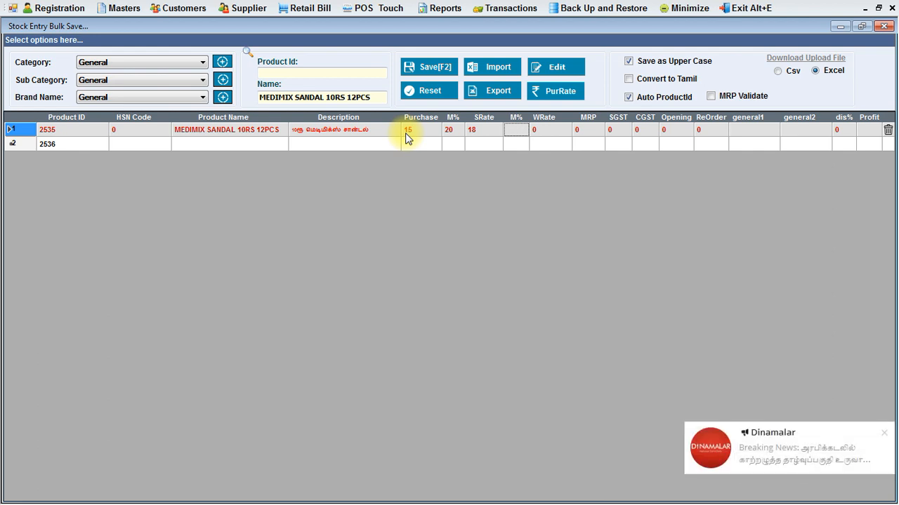
text(15)
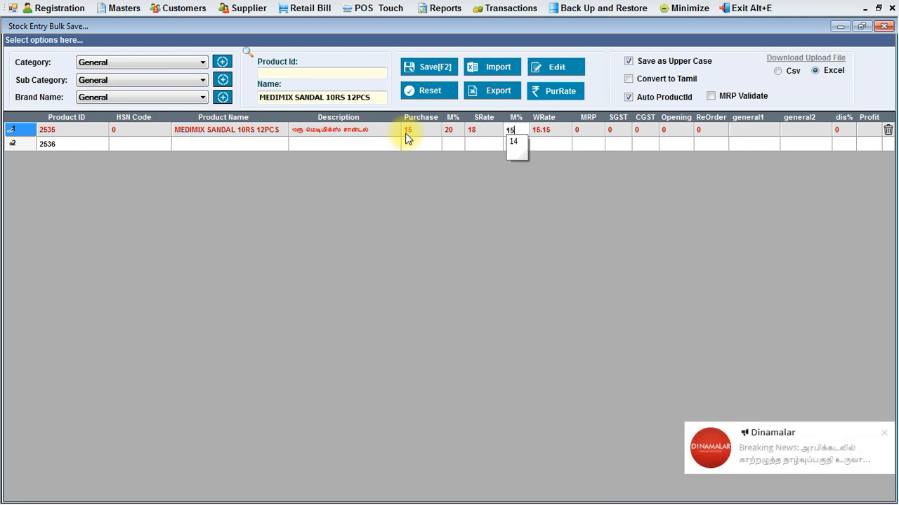
key(Tab)
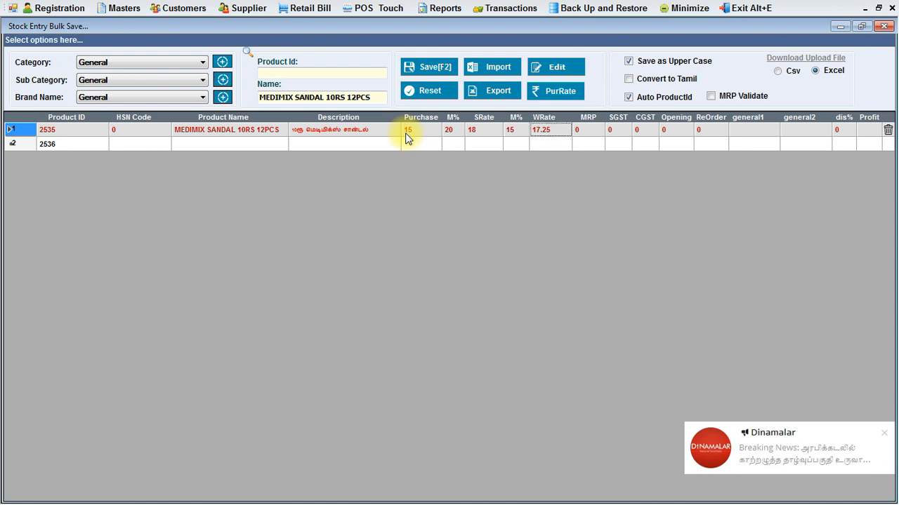
key(Tab)
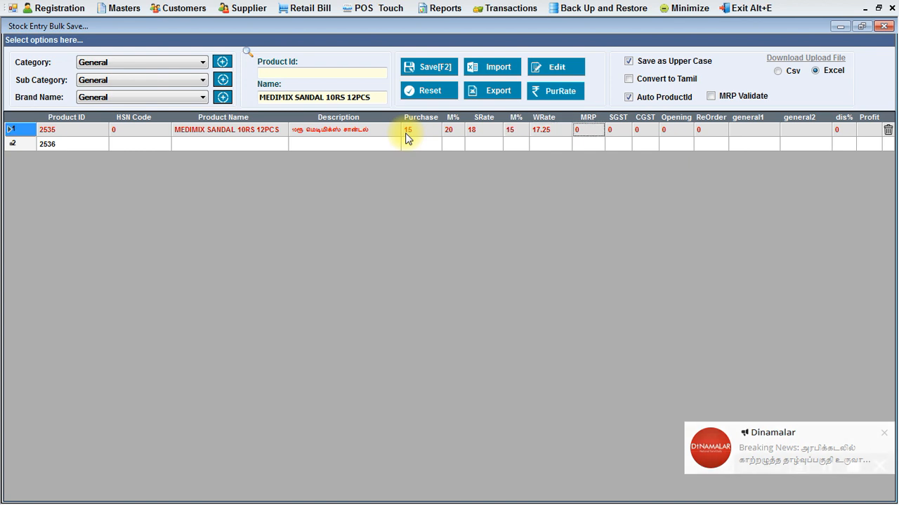
text(25)
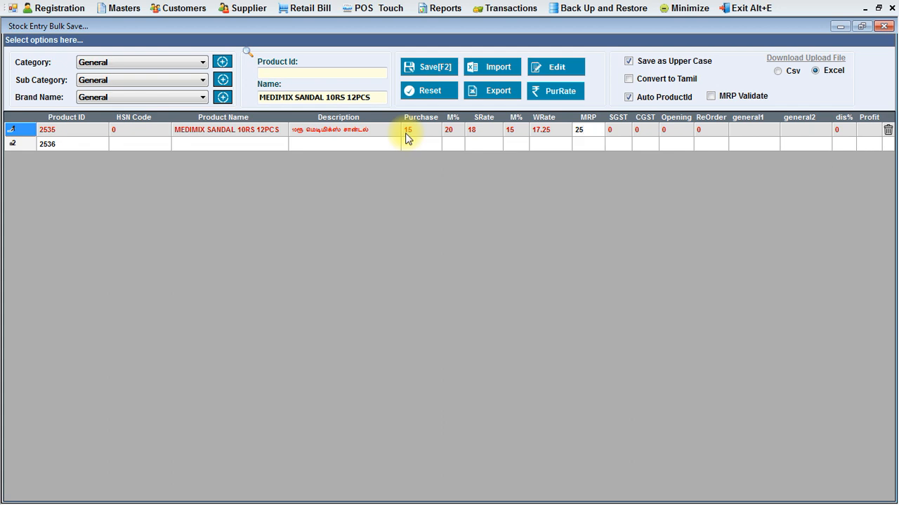
key(Tab)
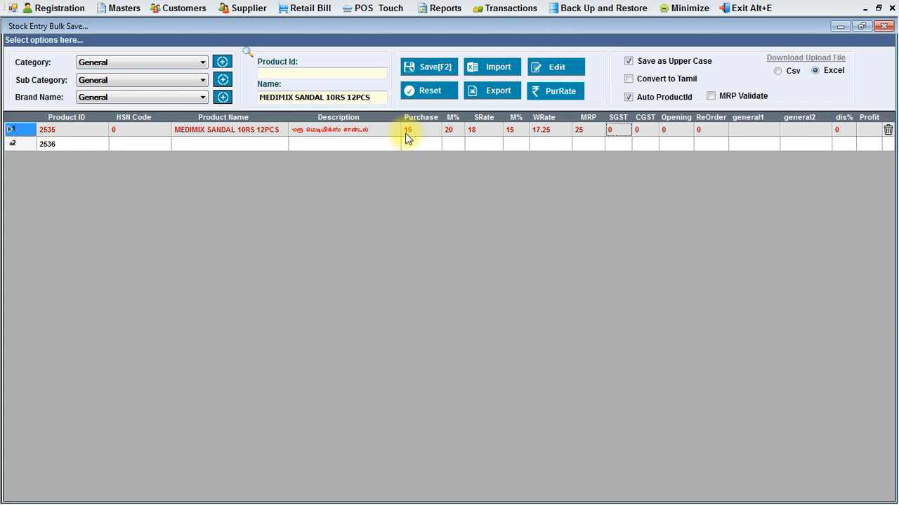
Step: Set the item's SGST to 2.5, opening stock to 30 and reorder level to 20, and save the record
text(2.5)
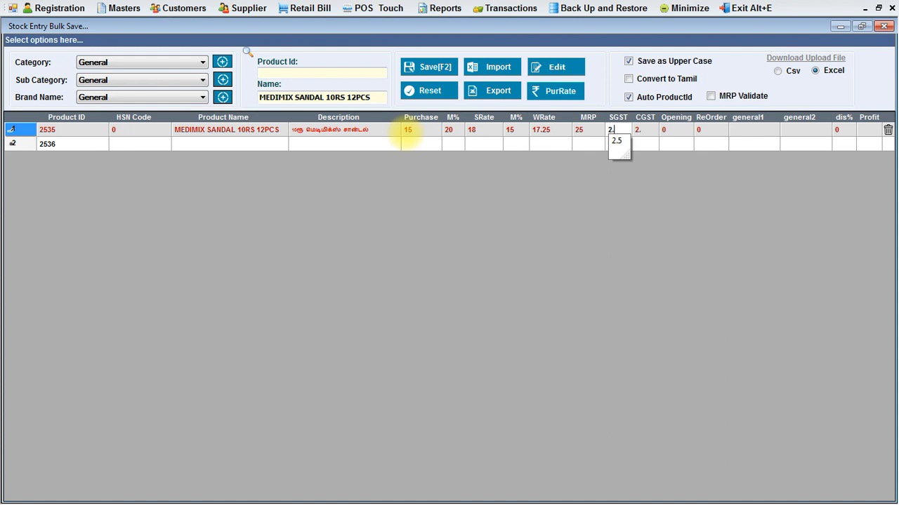
key(Tab)
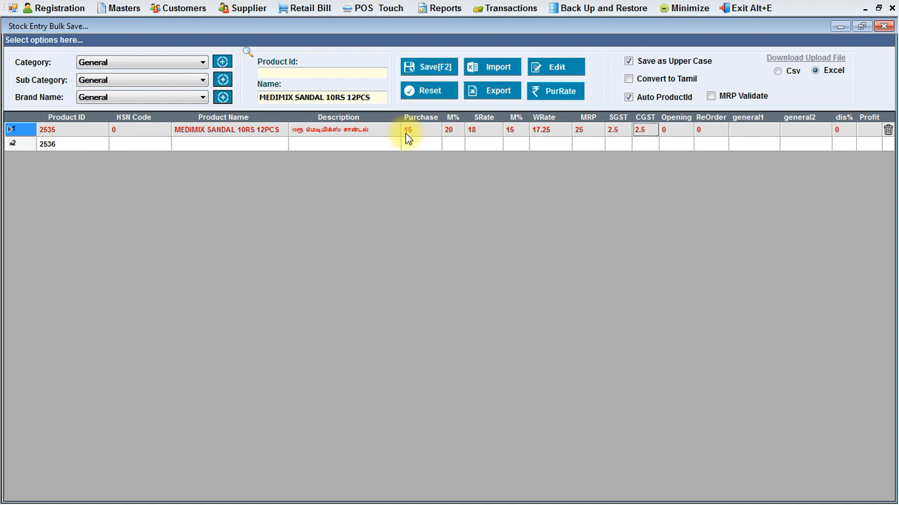
key(Tab)
text(30)
key(Tab)
text(2)
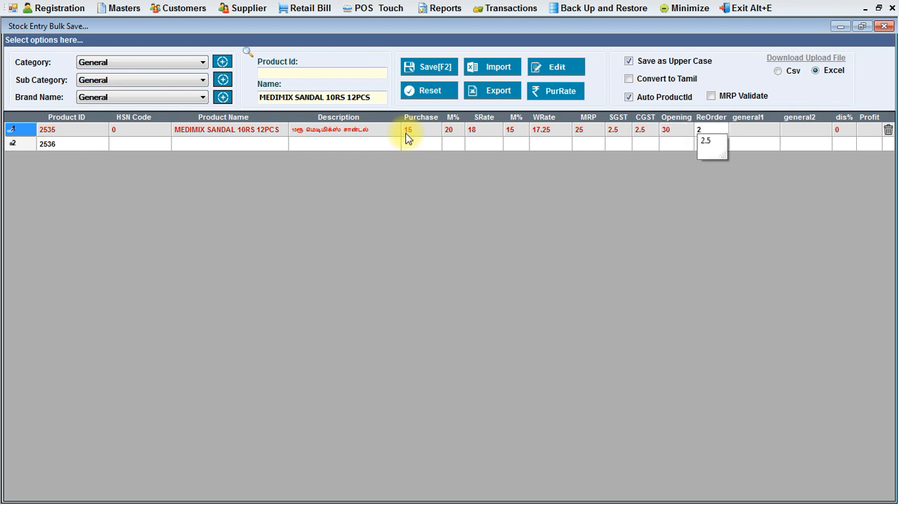
text(0)
key(Tab)
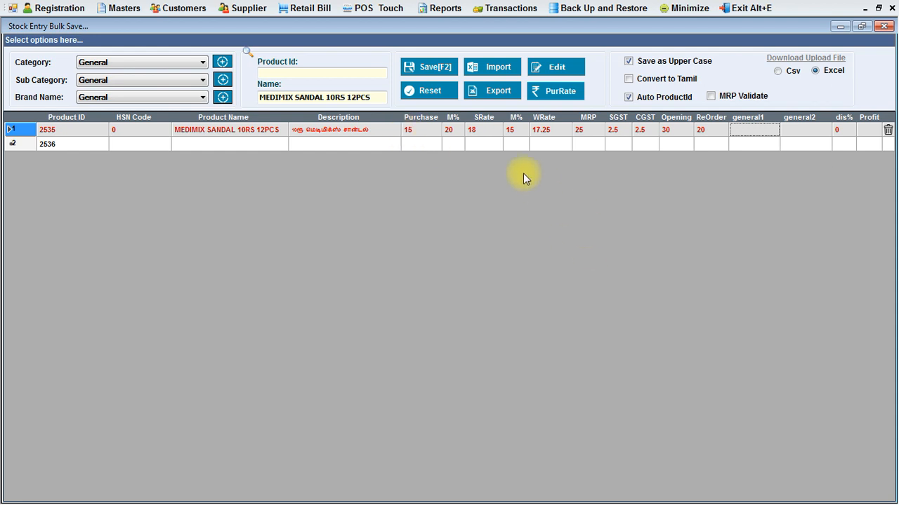
click(436, 73)
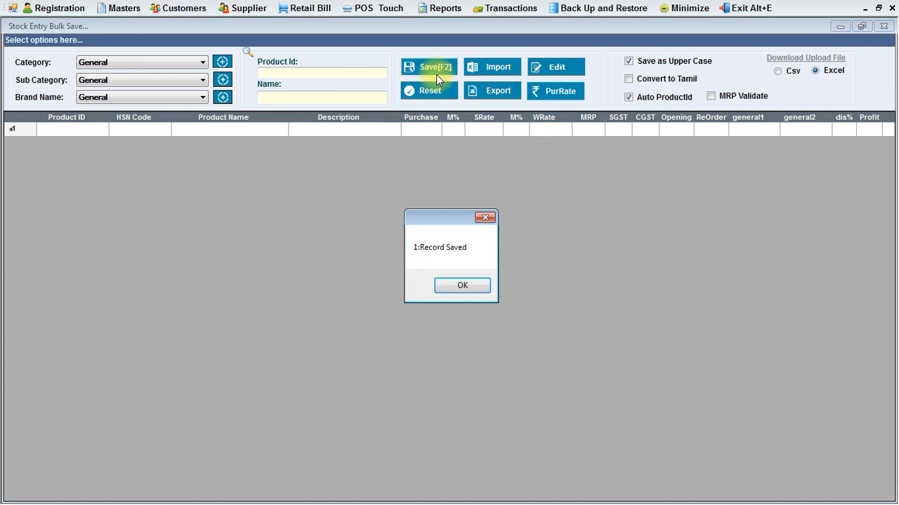
click(462, 289)
Step: Look up product ID 2535 to check the saved item's values
click(285, 74)
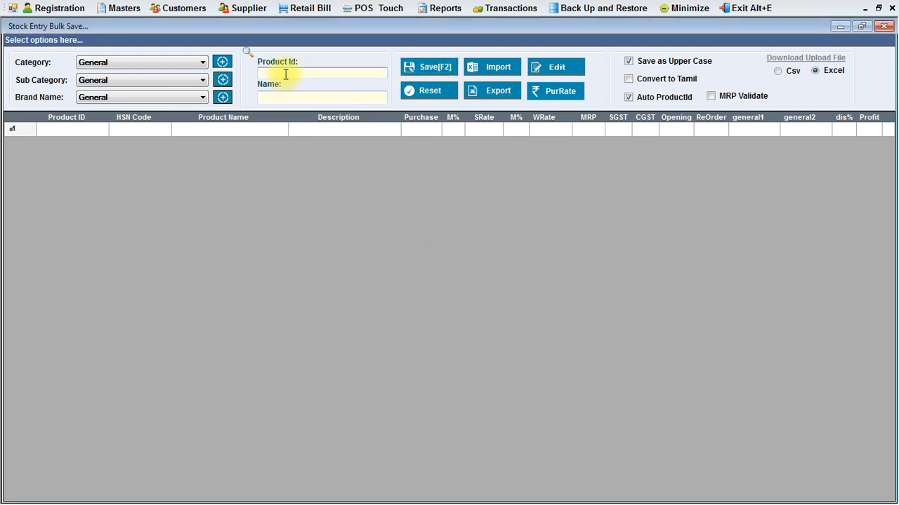
text(2535)
key(Return)
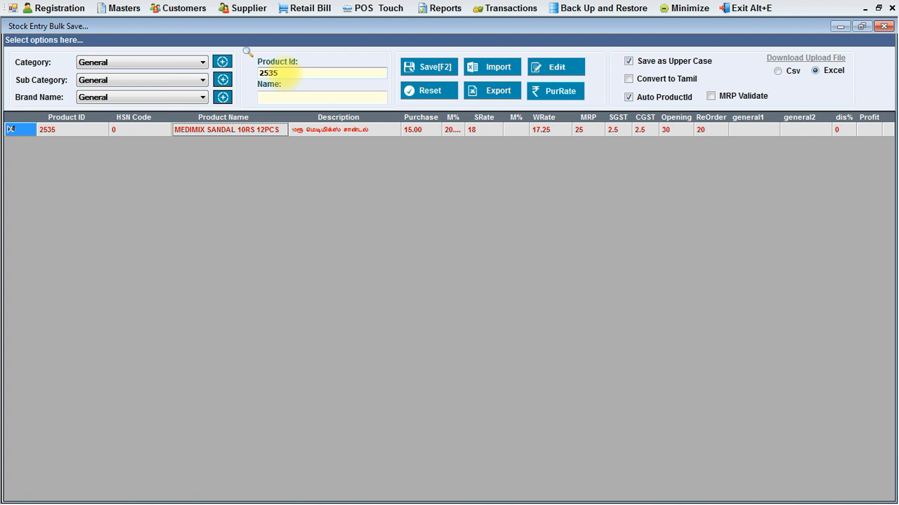
Step: Close the stock entry form, enter barcode 988655 in a retail bill and agree to add it as a new item
click(883, 26)
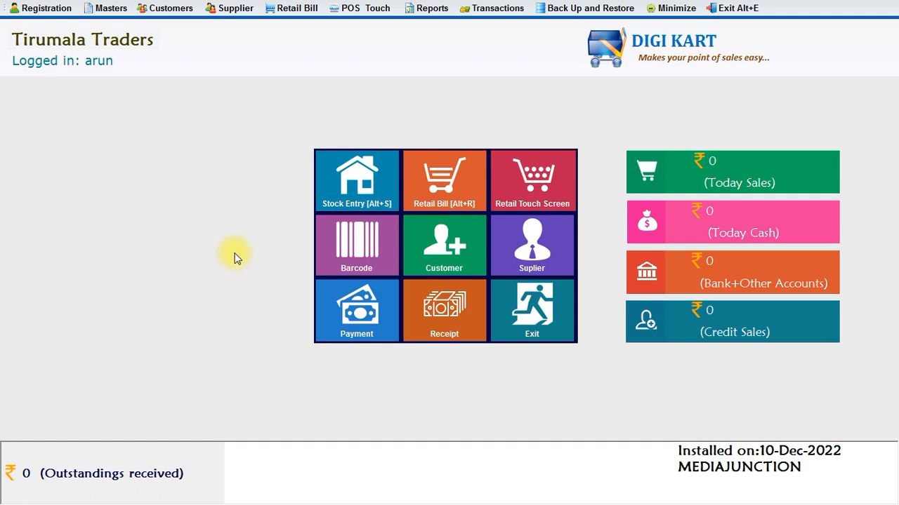
click(433, 181)
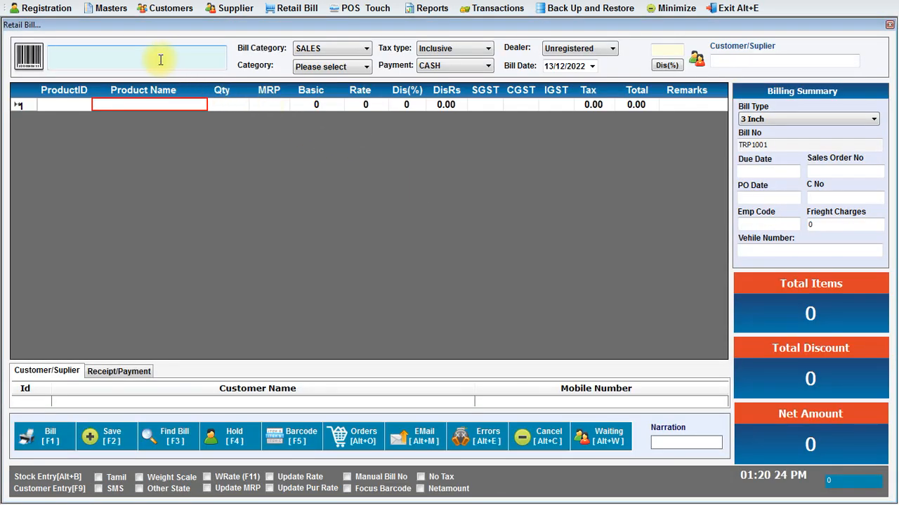
text(988655)
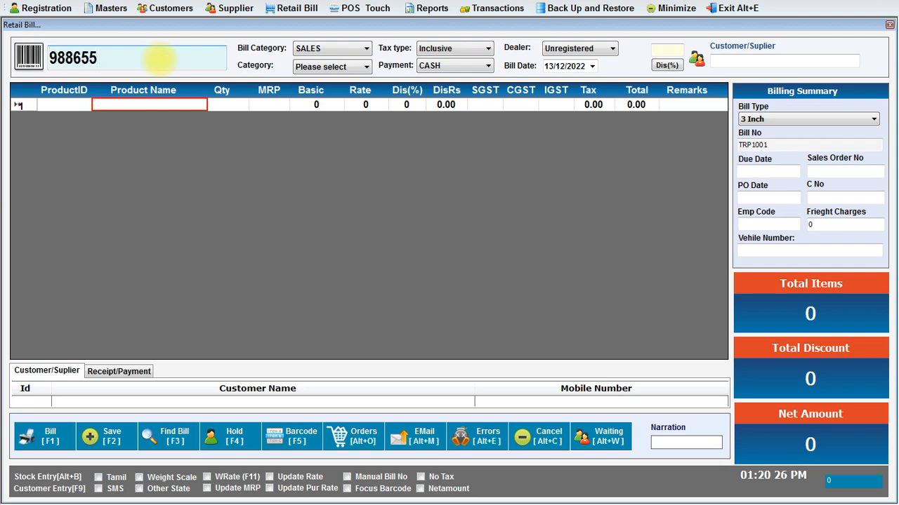
key(Return)
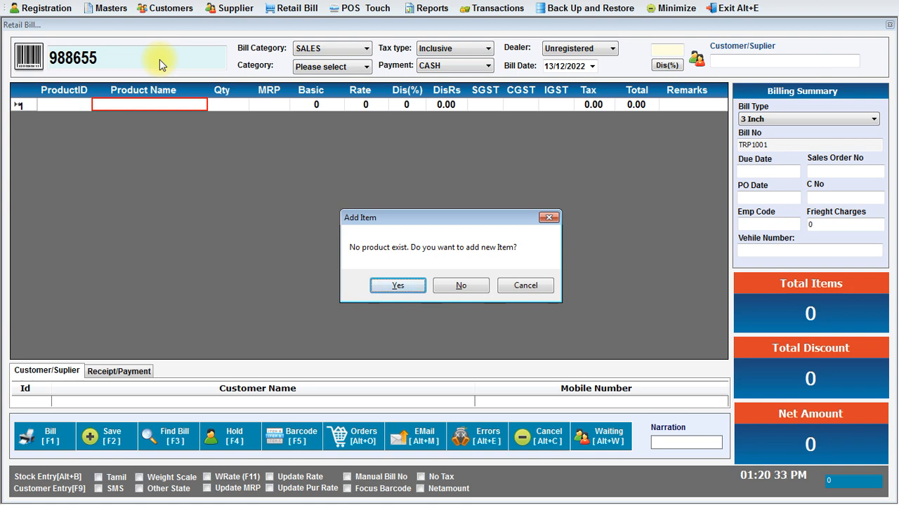
key(Return)
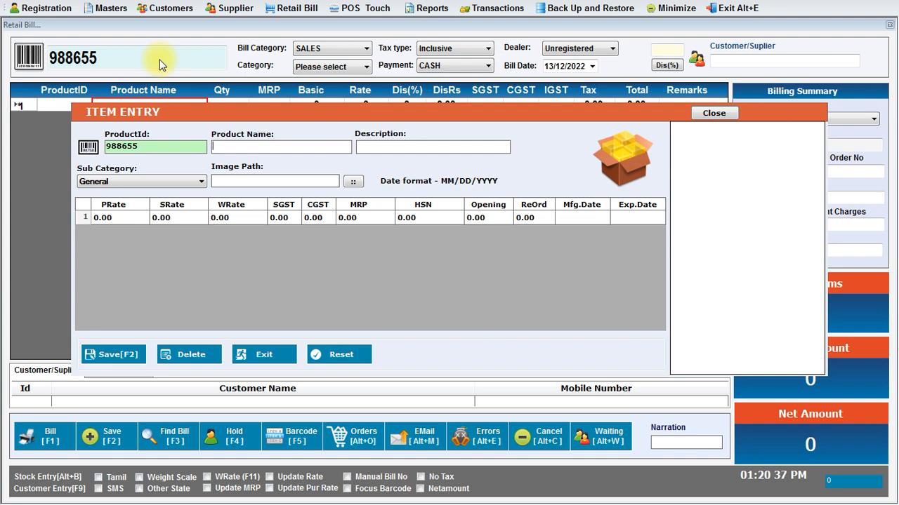
Step: Name the new item "Medimix 100g" in the item entry form
text(M)
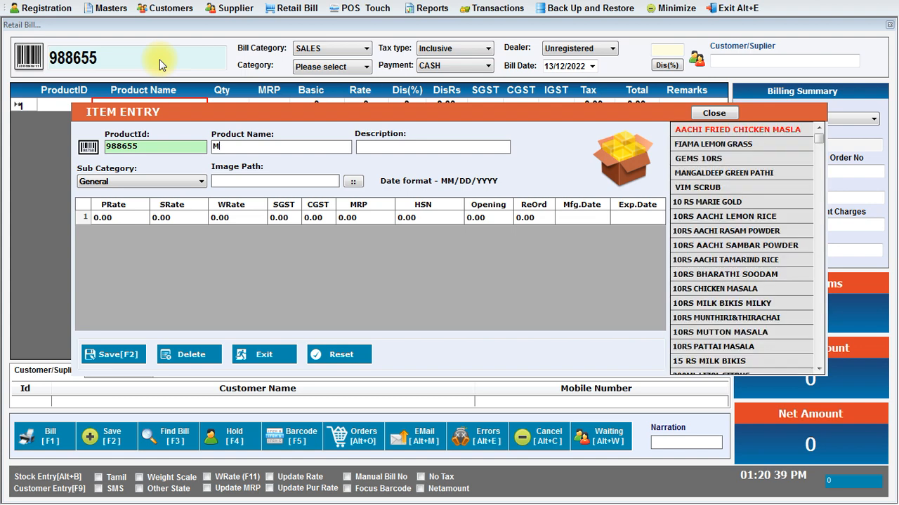
text(edimix)
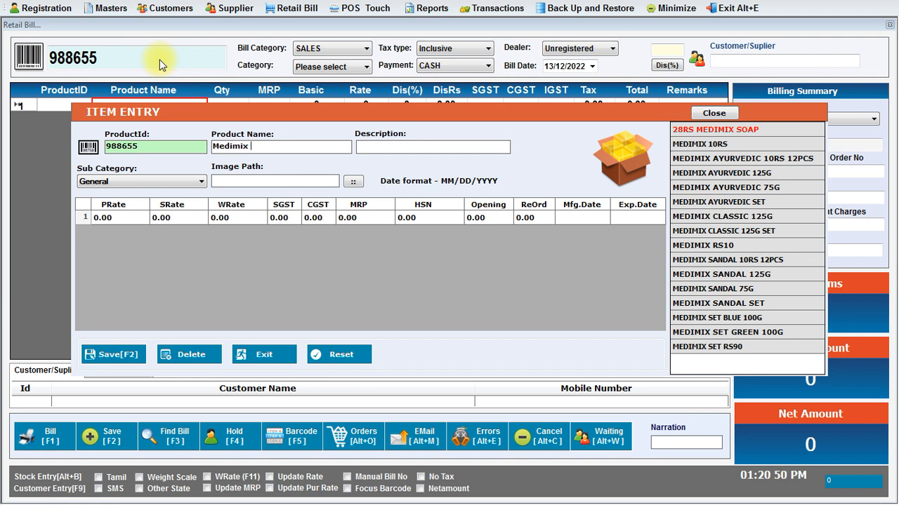
text(1)
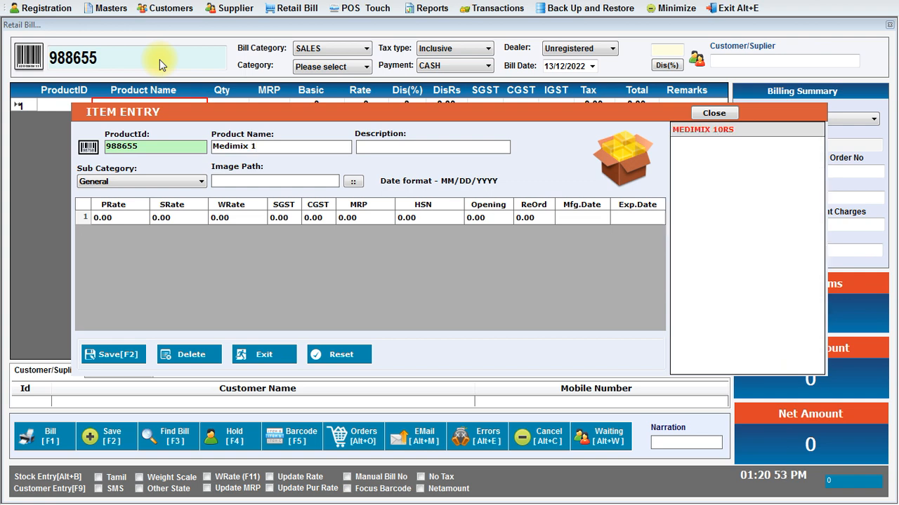
text(00g)
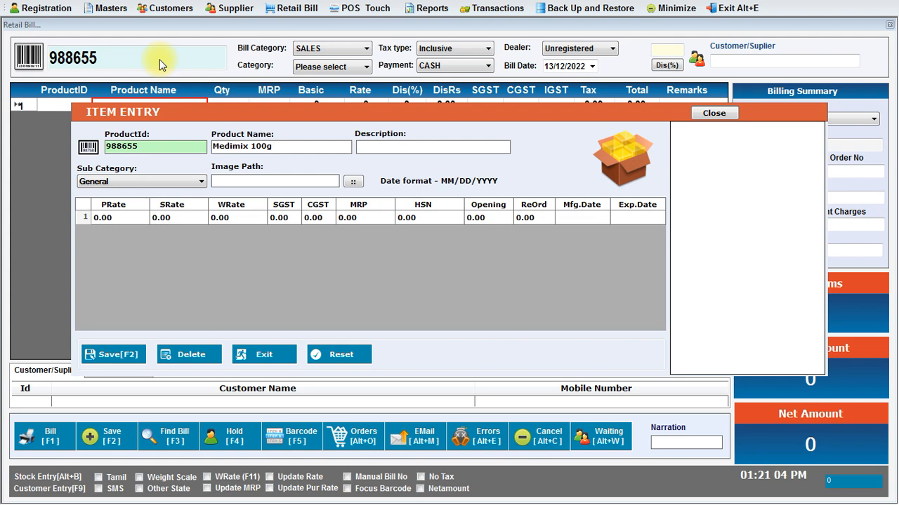
key(Return)
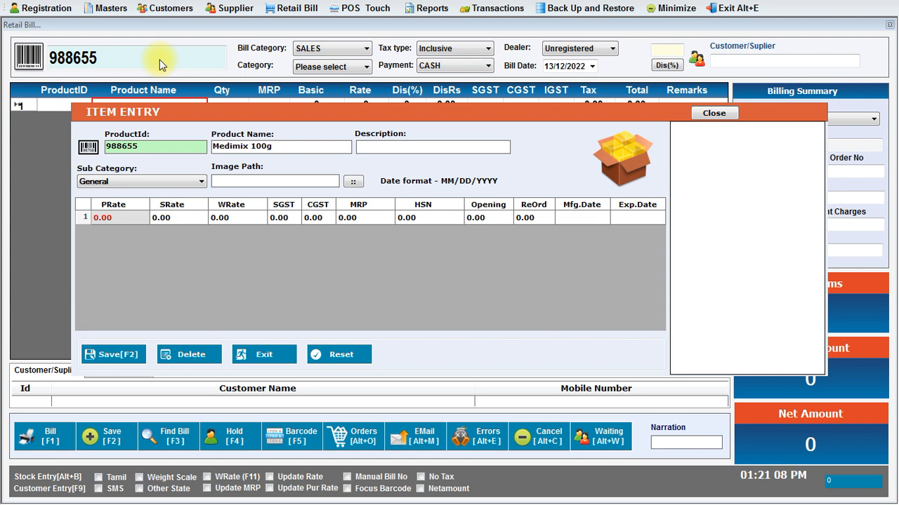
Step: Set the new item's purchase rate to 12, sale rate to 15 and wholesale rate to 13
text(12)
key(Return)
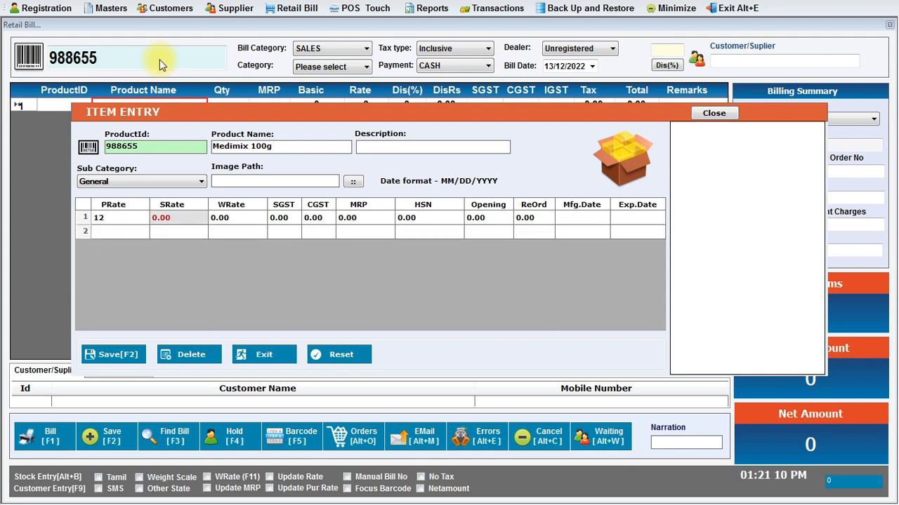
text(15)
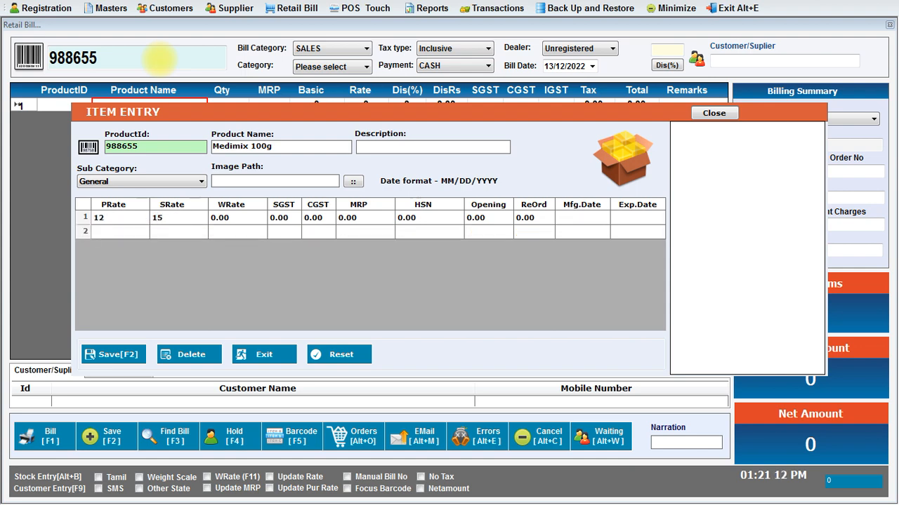
key(Return)
text(13)
key(Return)
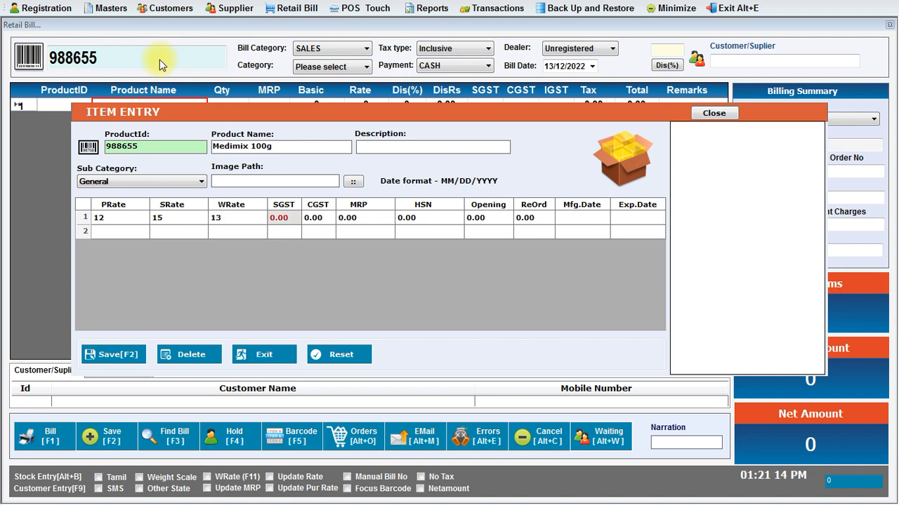
Step: Set the item's SGST and CGST to 2.5 each and its MRP to 18, and save the record into the bill
text(2.5)
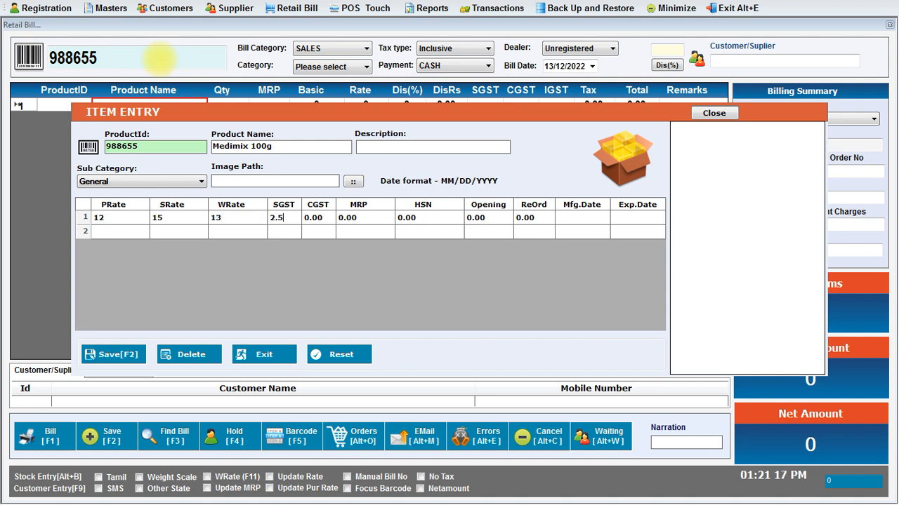
key(Return)
text(2.5)
key(Return)
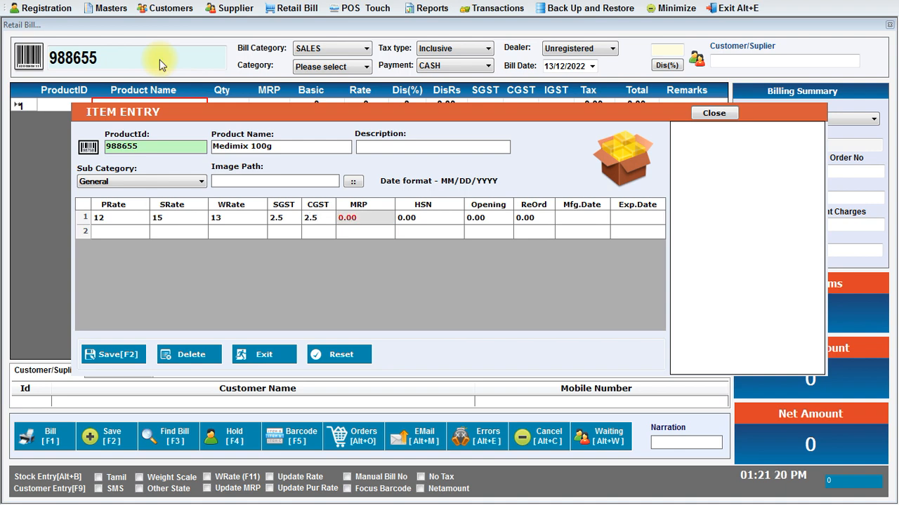
text(18)
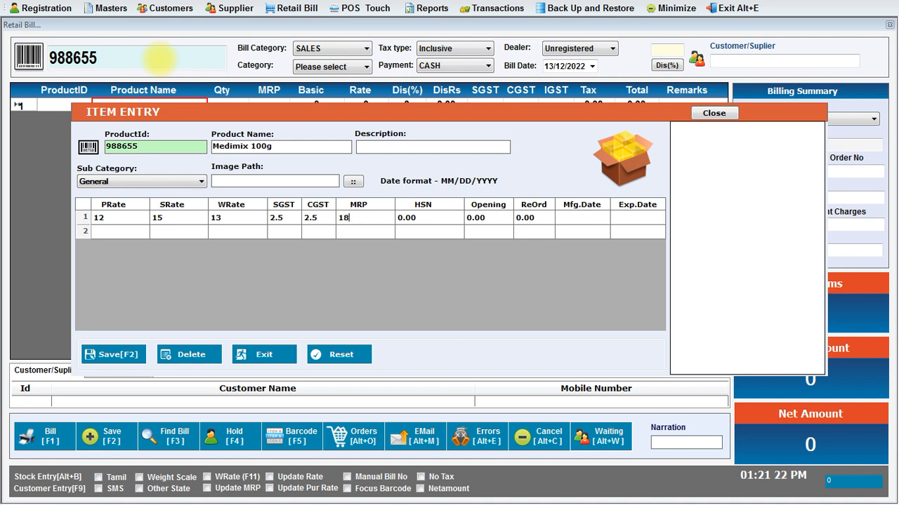
key(Return)
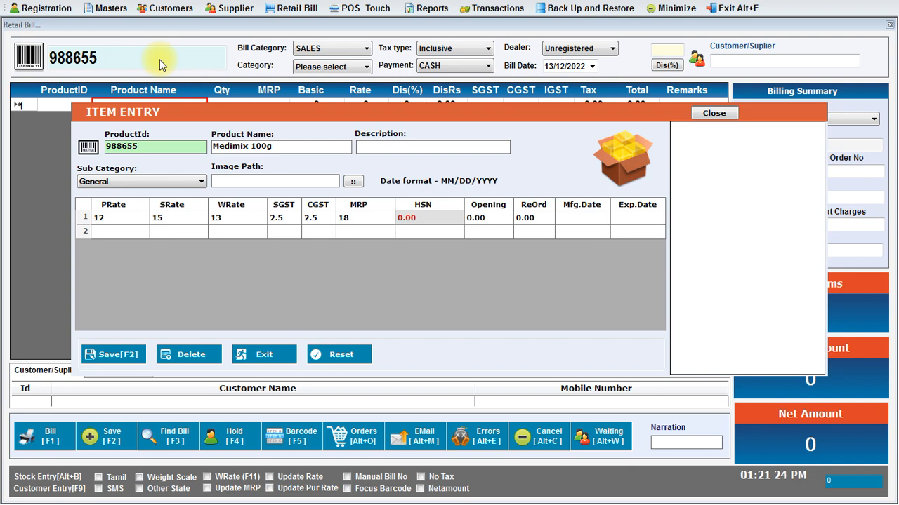
key(Return)
key(Return)
key(Return)
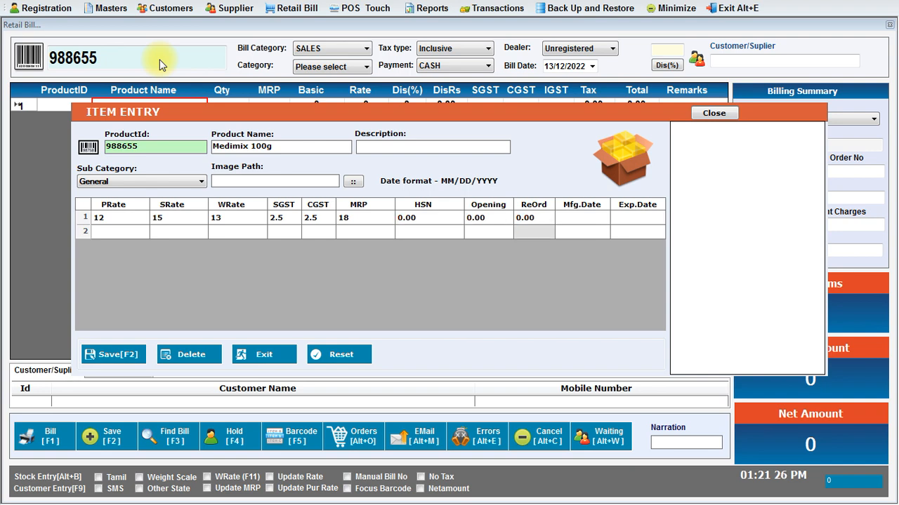
key(F2)
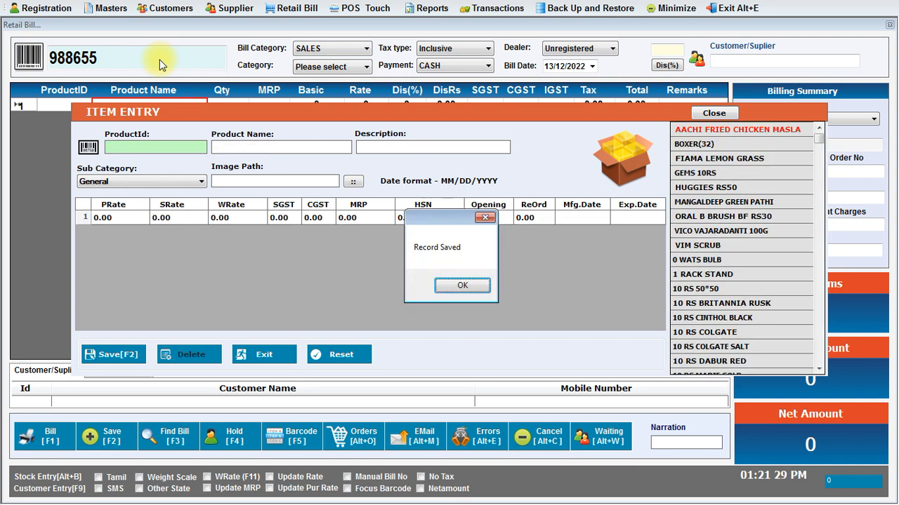
key(Return)
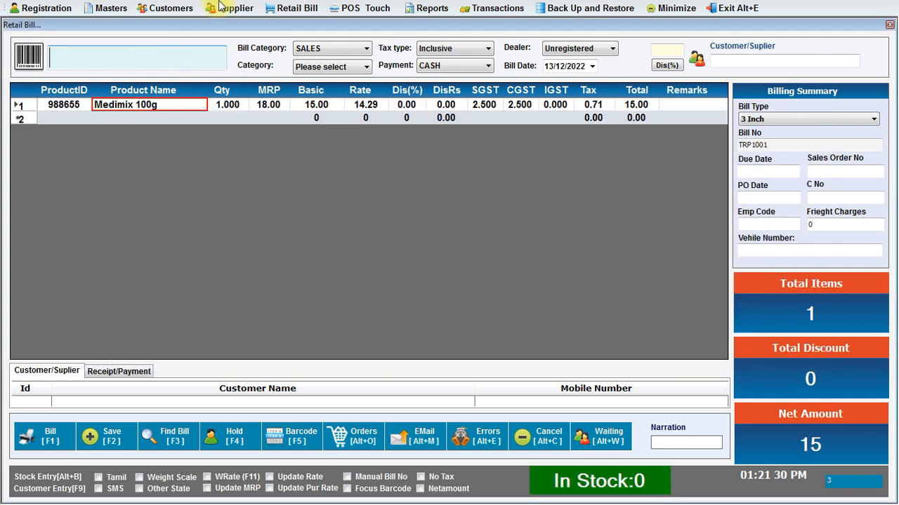
Step: Search for product "SUGAR 100" on the bill's second row and start a new item entry from the product search
key(Return)
key(Return)
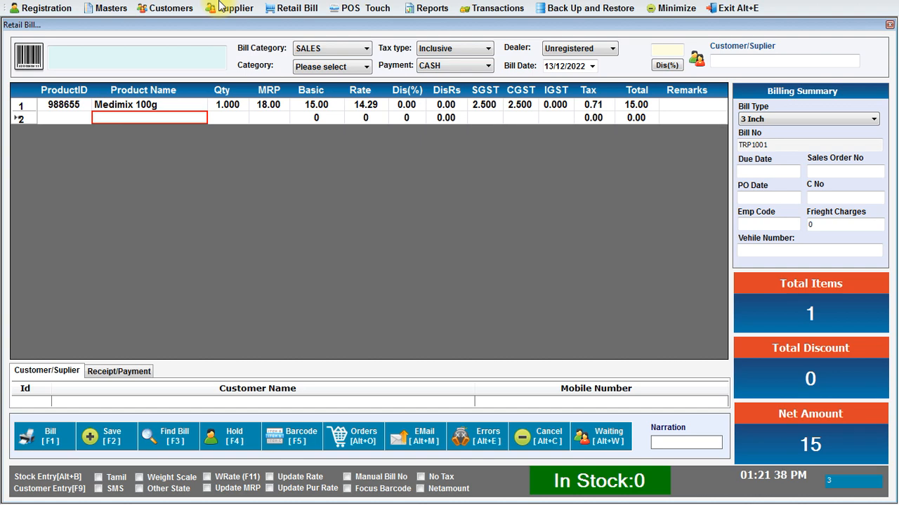
text(suGAR 100)
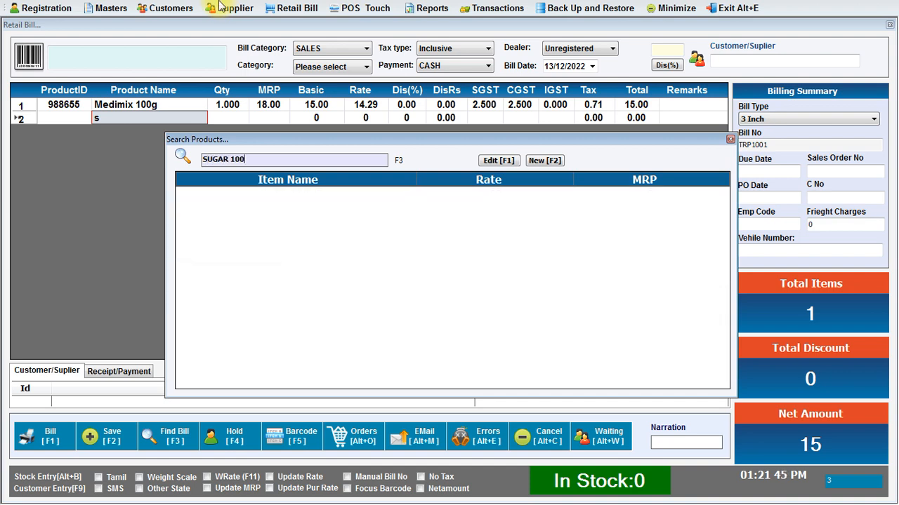
click(543, 161)
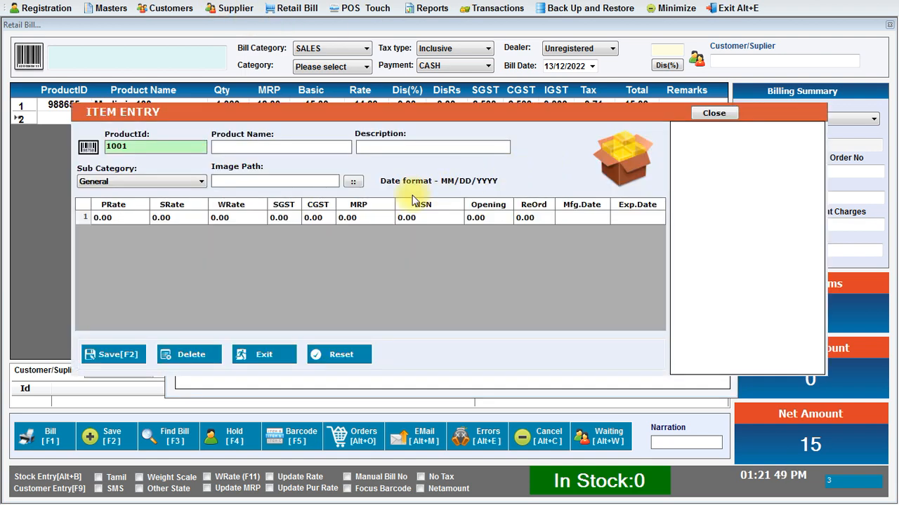
Step: Give the new item product ID 1002 and assign it to the SAI PRODUCTS sub category
click(148, 148)
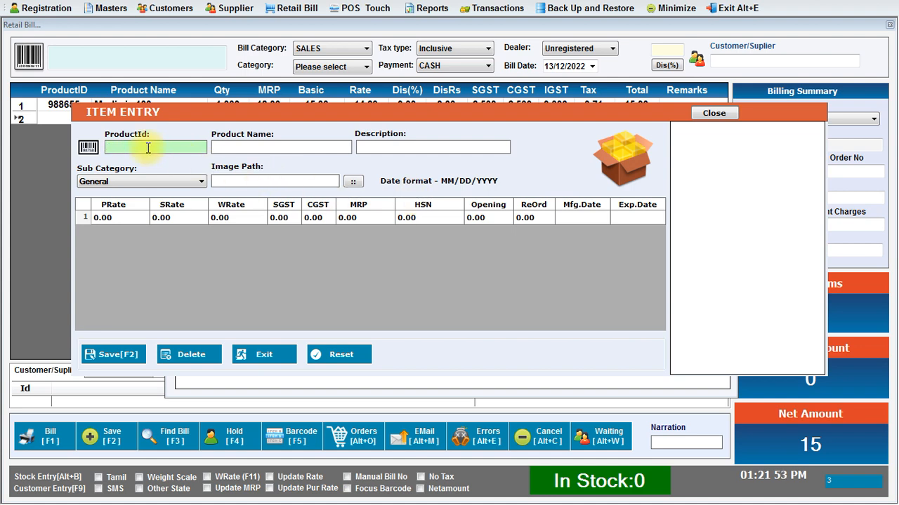
text(1002)
click(150, 182)
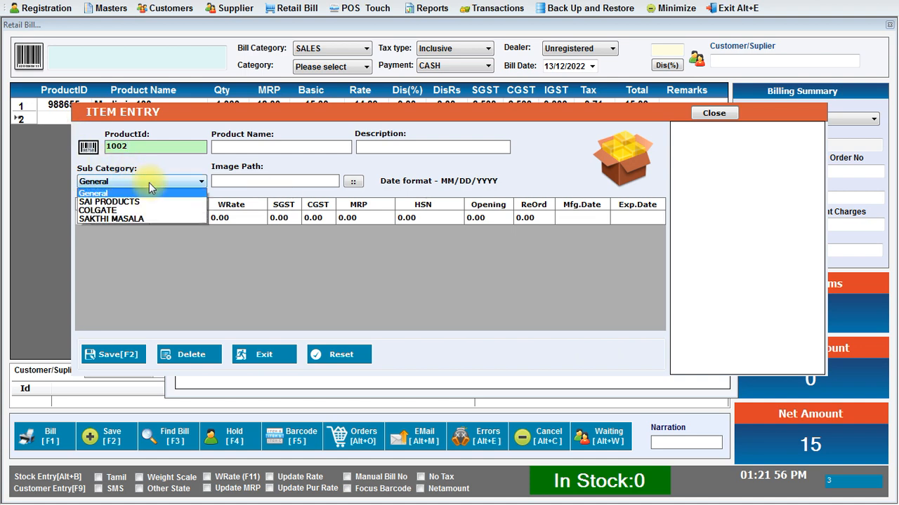
click(126, 198)
Step: Name the new product "Sugar 100 Gram"
click(229, 148)
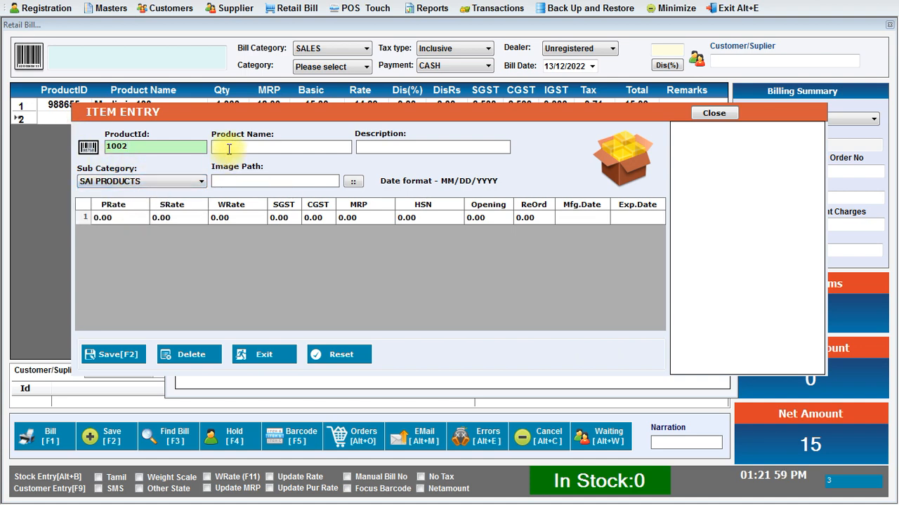
text(Sugar)
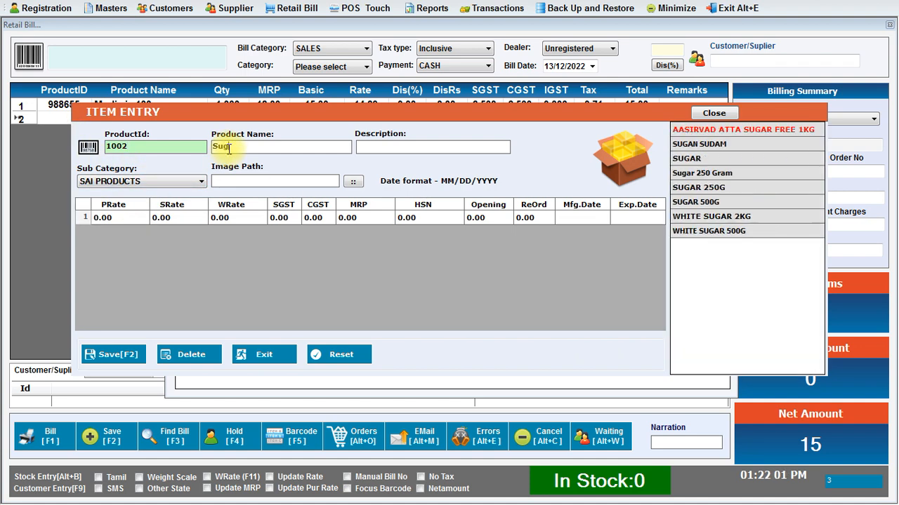
text( 100 )
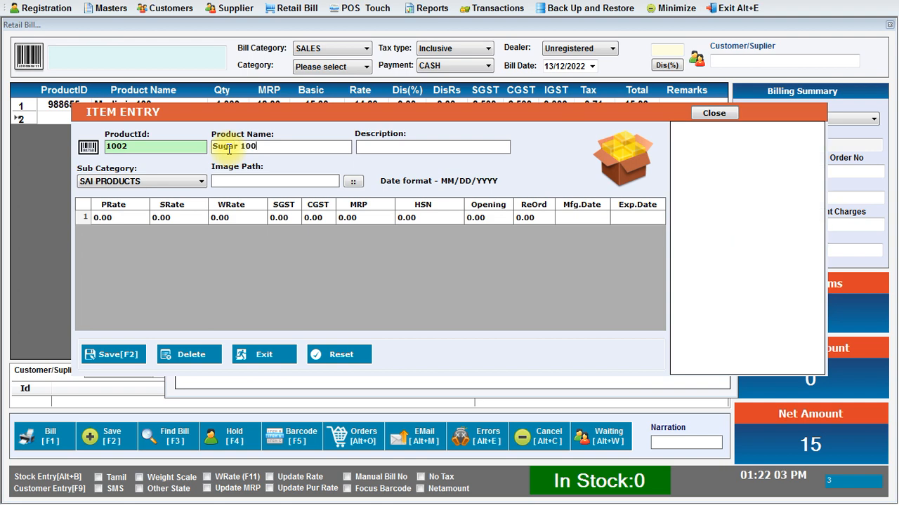
text(Gra)
text(m)
Step: Enter the Tamil description "சக்கரை 100 கிராம்" for the sugar item
text(sakkr)
text(ai)
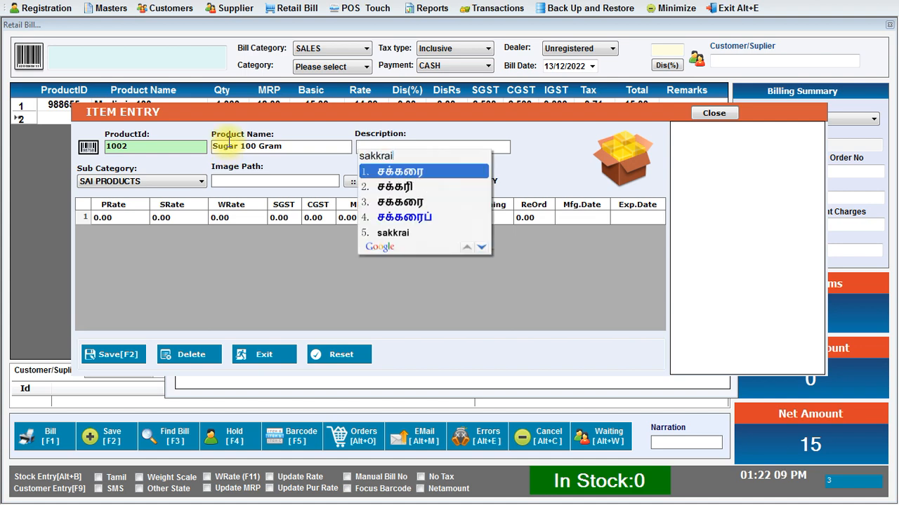
key(space)
text(100)
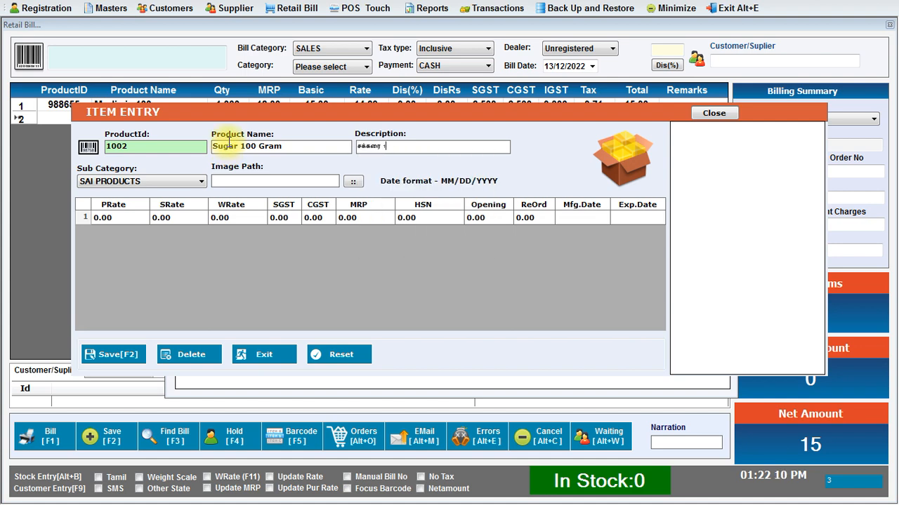
text(gra)
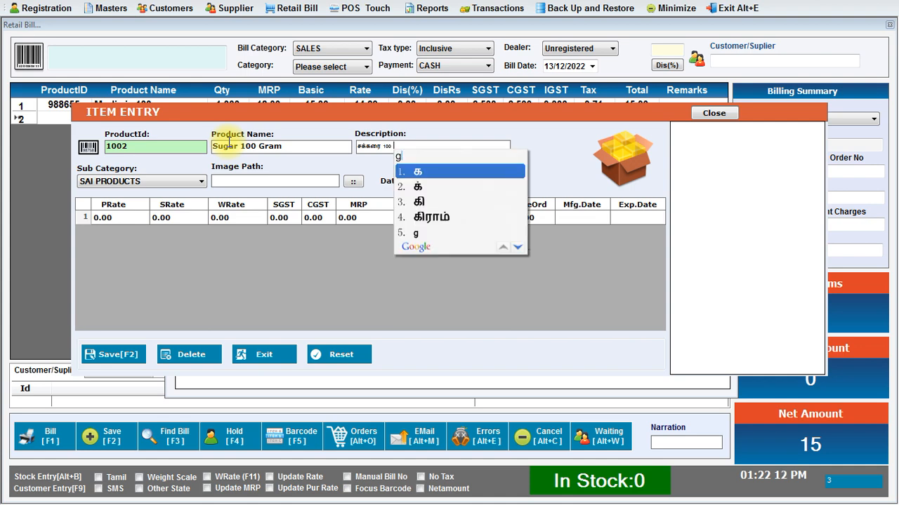
key(space)
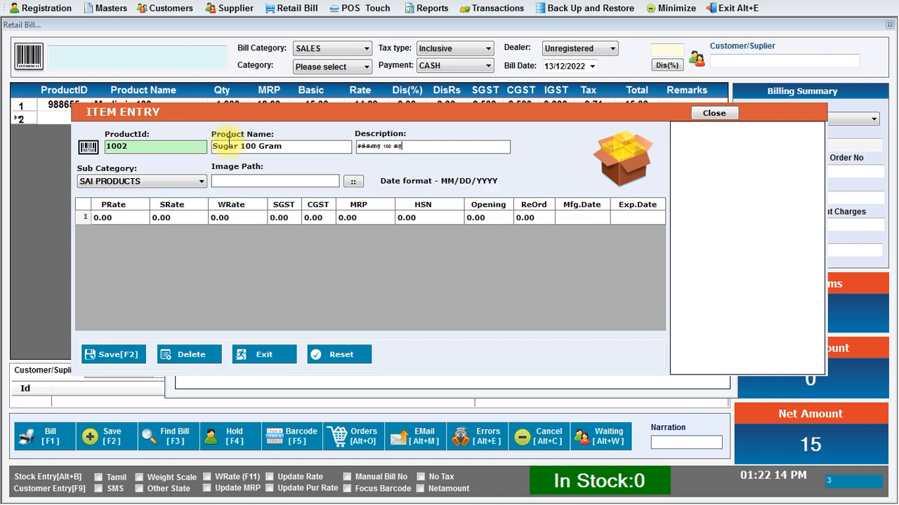
key(BackSpace)
key(BackSpace)
key(BackSpace)
key(BackSpace)
text(gram)
key(Return)
Step: Set the sugar item's purchase rate to 10, sale rate to 12 and wholesale rate to 11.50, and save the record
click(124, 181)
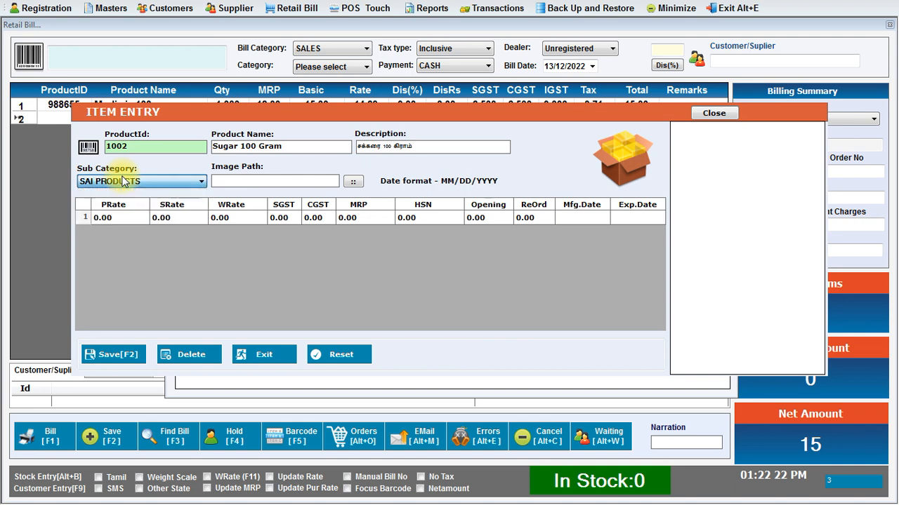
click(105, 217)
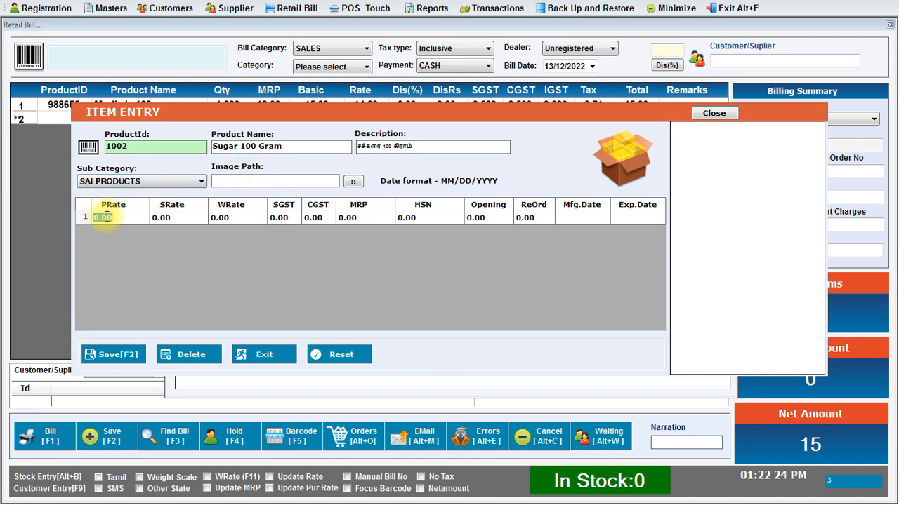
text(10)
key(Return)
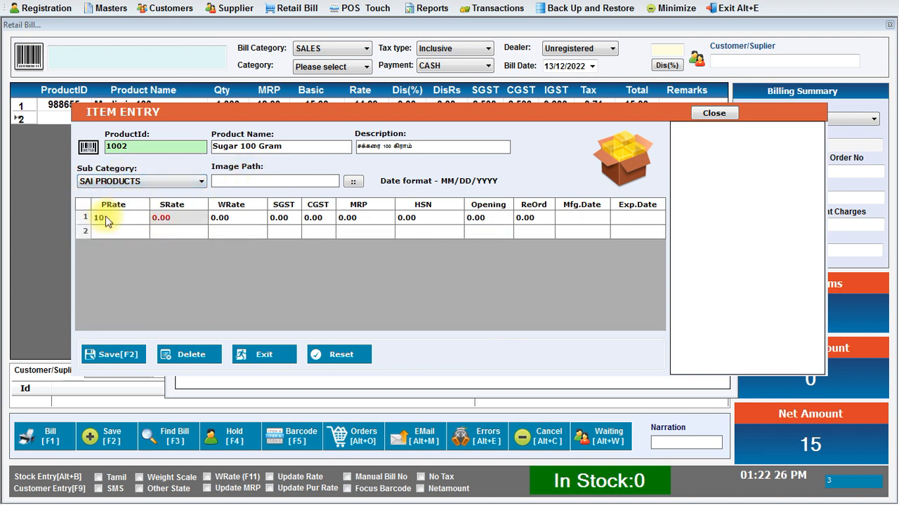
text(12)
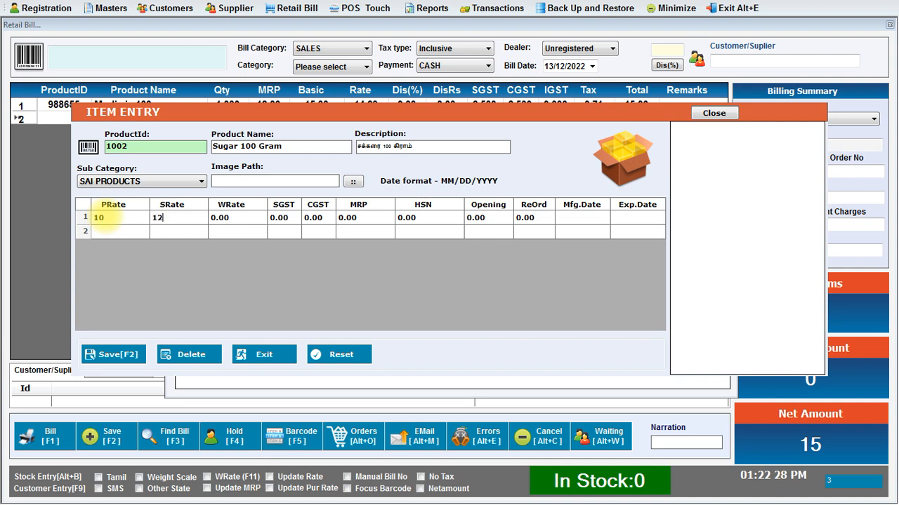
key(Return)
text(11.50)
key(Return)
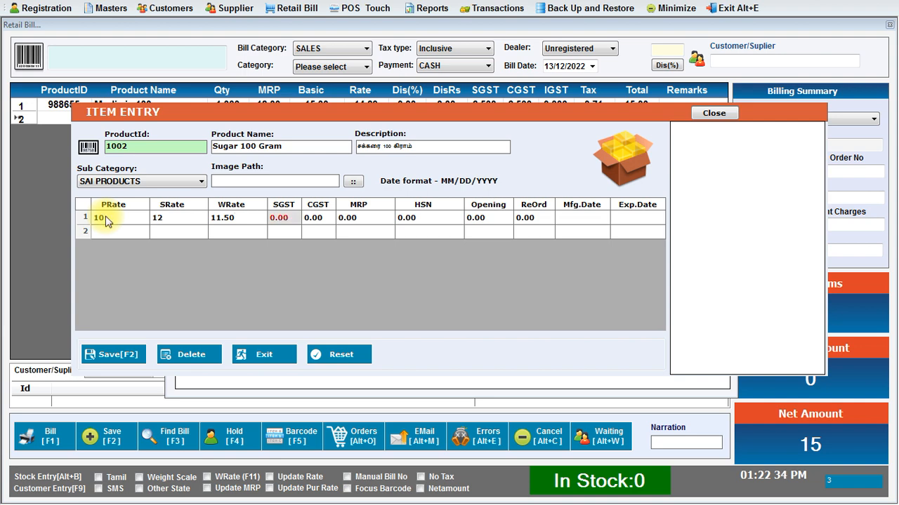
key(F2)
key(Return)
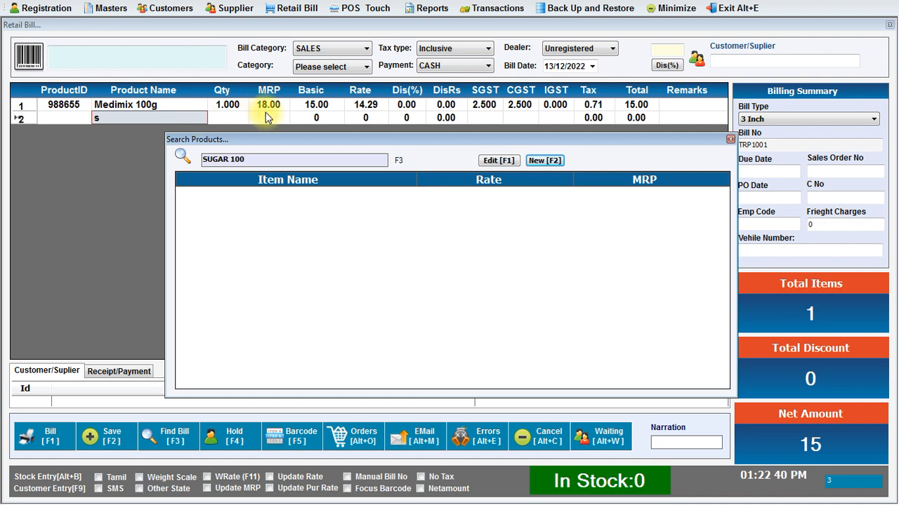
Step: Search the products again for "SUGAR 100" and add Sugar 100 Gram to the bill
click(254, 160)
key(BackSpace)
key(BackSpace)
key(BackSpace)
key(BackSpace)
key(BackSpace)
key(BackSpace)
key(BackSpace)
key(BackSpace)
key(BackSpace)
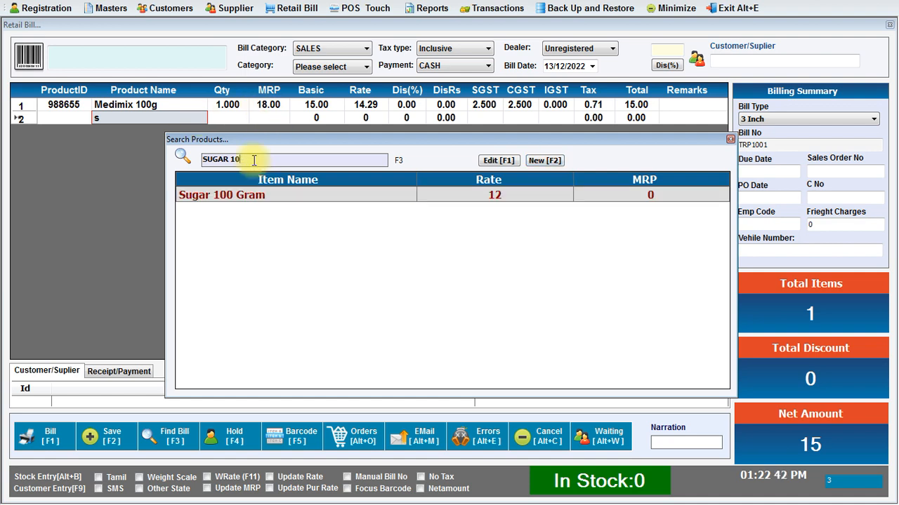
text(SU)
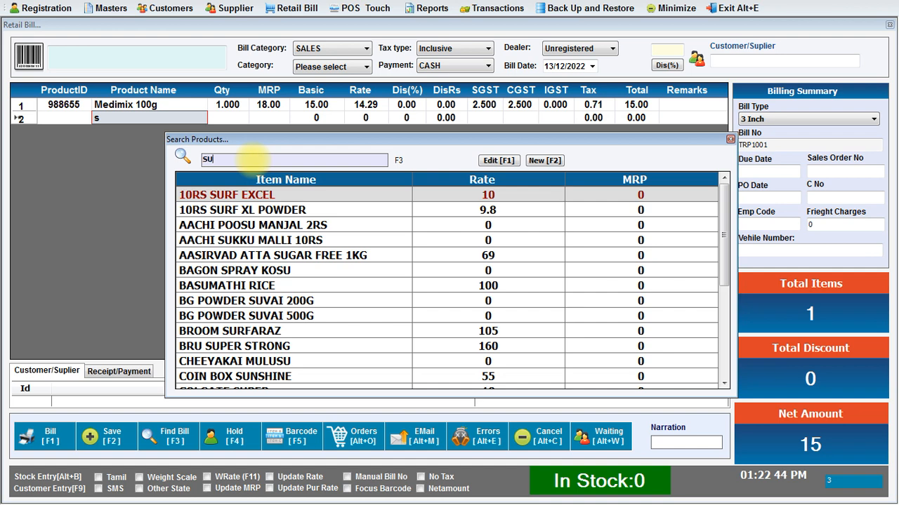
text(GAR 100)
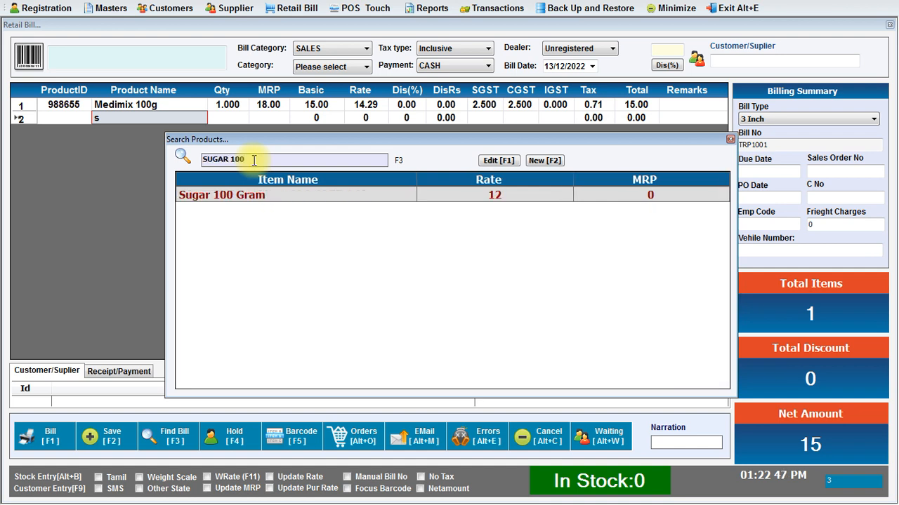
key(Return)
key(Return)
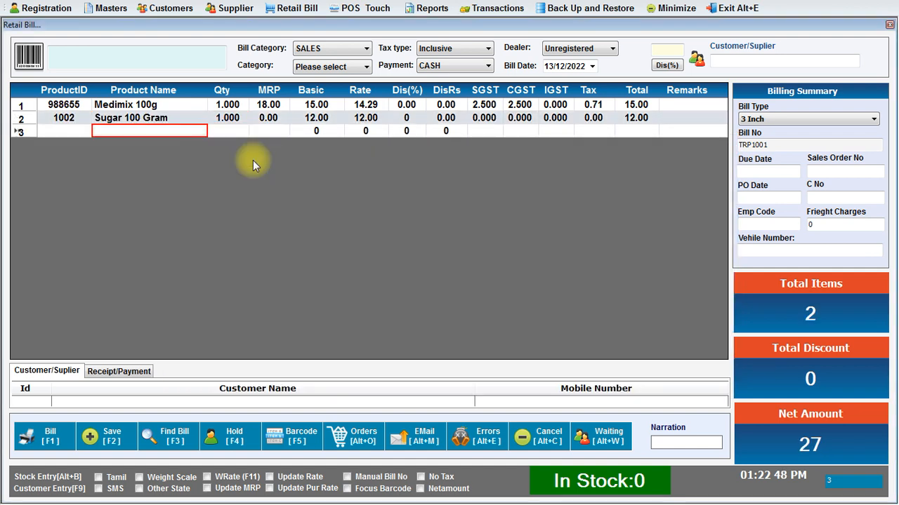
Step: Open the bill's payment window, cancel it and close the retail bill
key(F1)
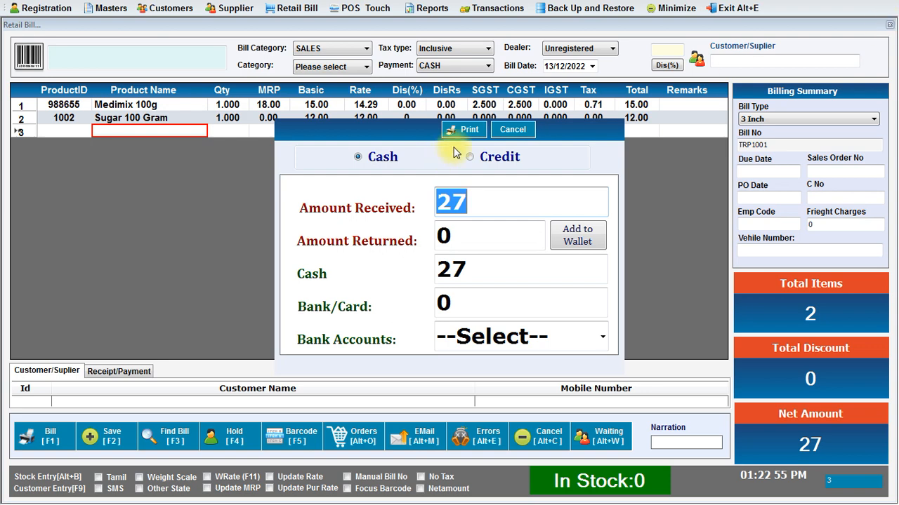
click(497, 133)
click(889, 26)
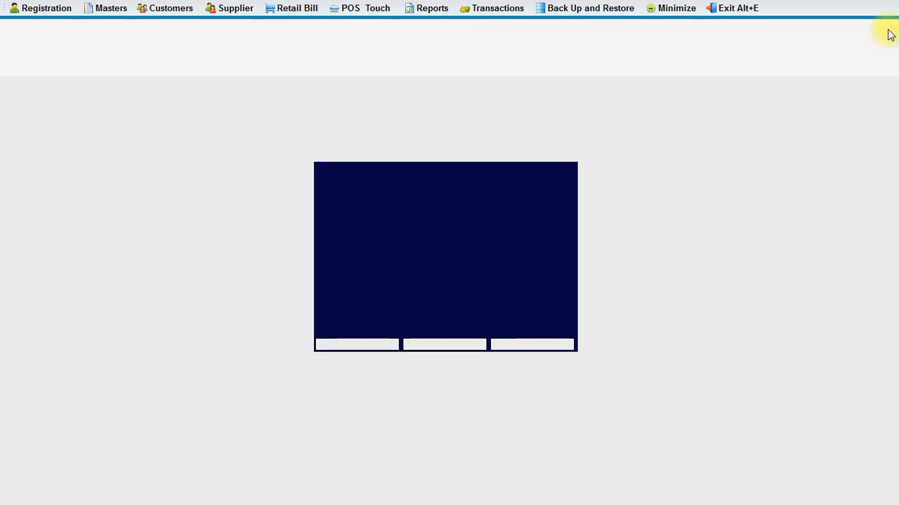